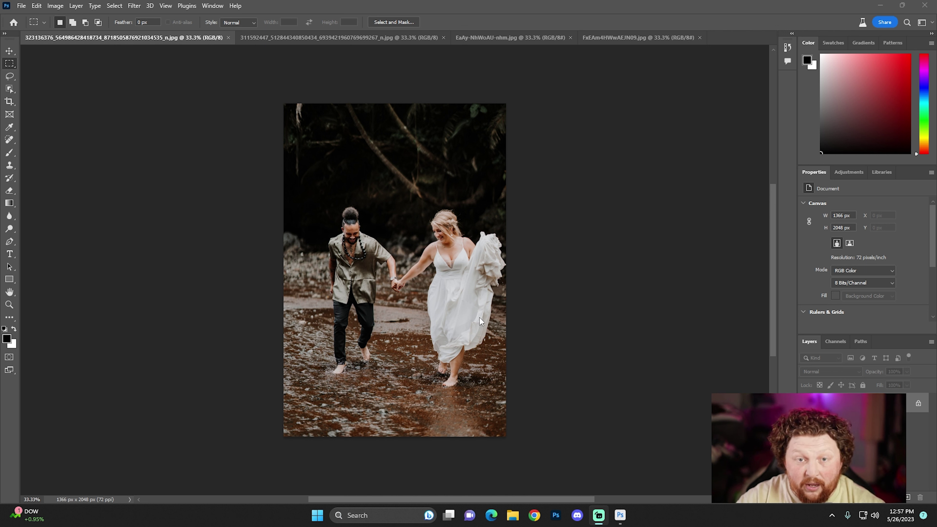
Step: Crop outward to widen the river wedding canvas to 3481 px, leaving white space on the right
left_click(578, 257)
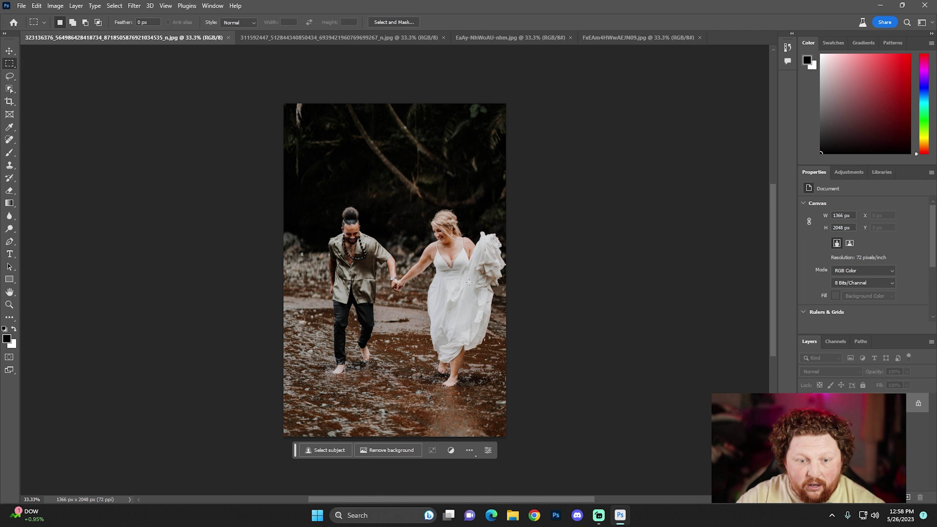
left_click(9, 102)
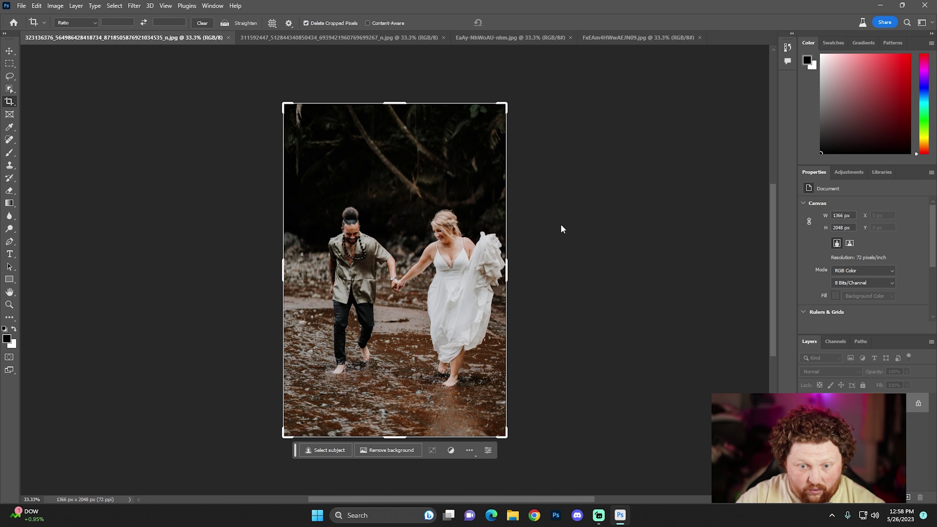
left_click_drag(506, 270, 685, 277)
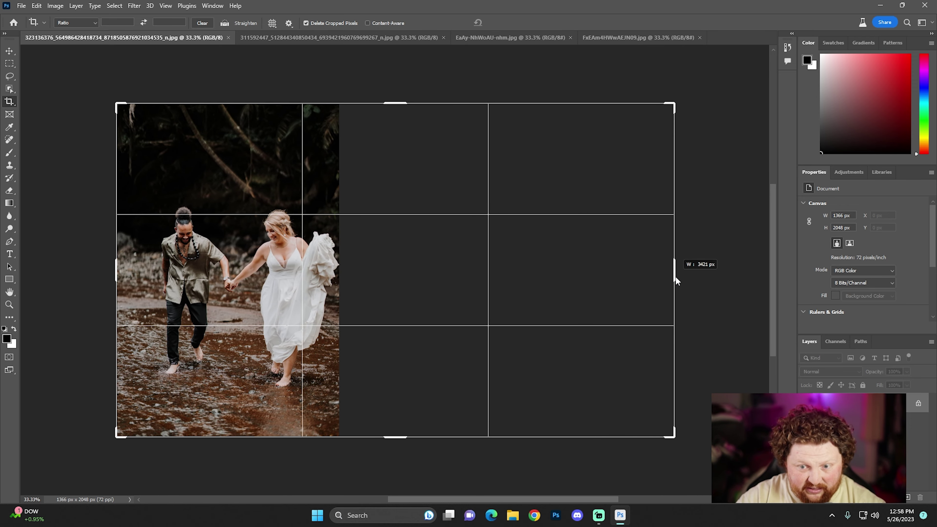
left_click_drag(676, 278, 680, 275)
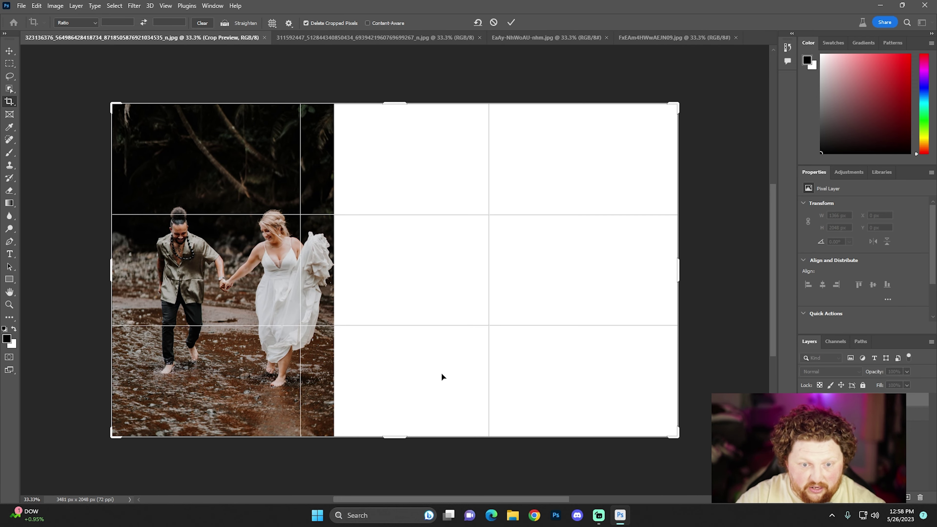
left_click(511, 22)
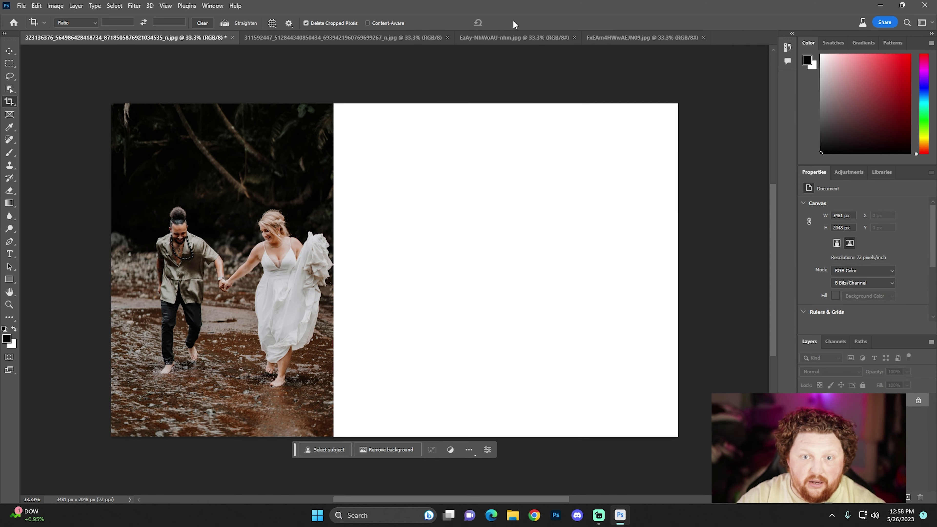
Step: Marquee-select the blank right area, accept the terms, and Generative Fill it with 'beach'
left_click(12, 65)
left_click_drag(332, 105, 684, 456)
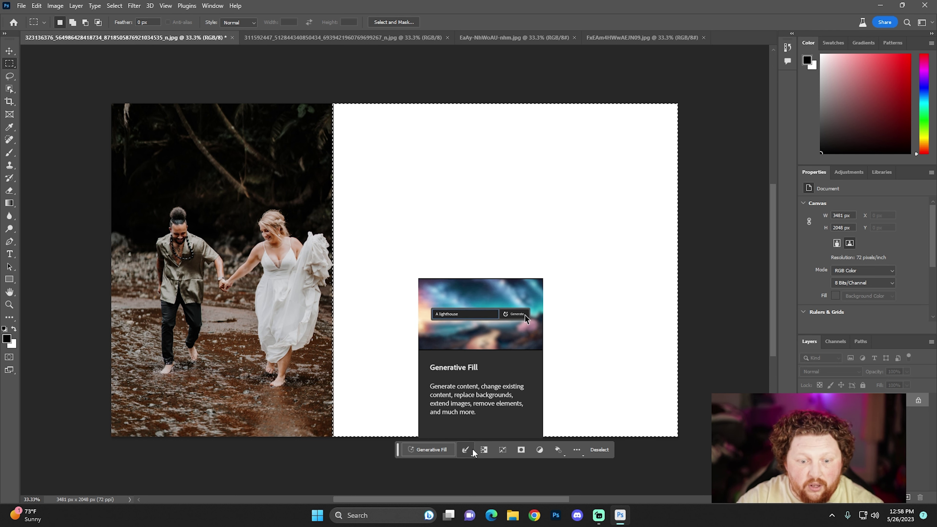
left_click(434, 449)
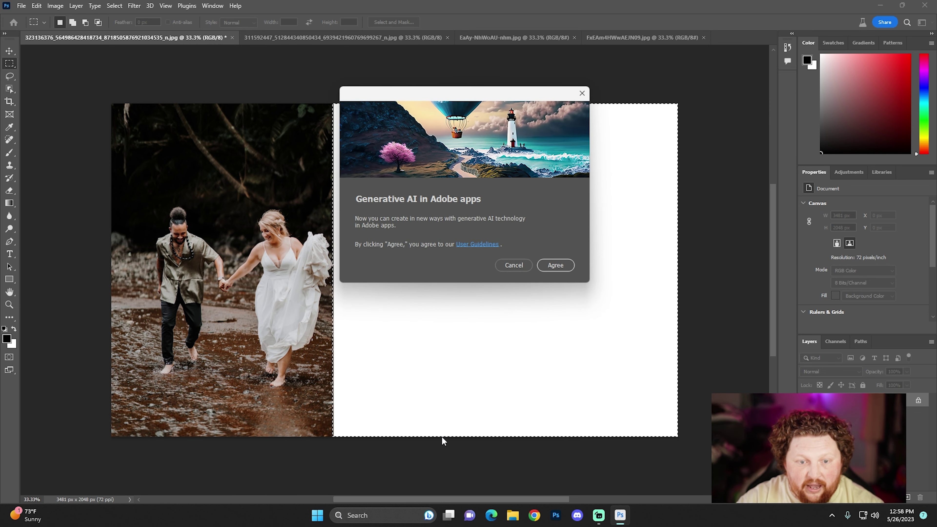
left_click(555, 265)
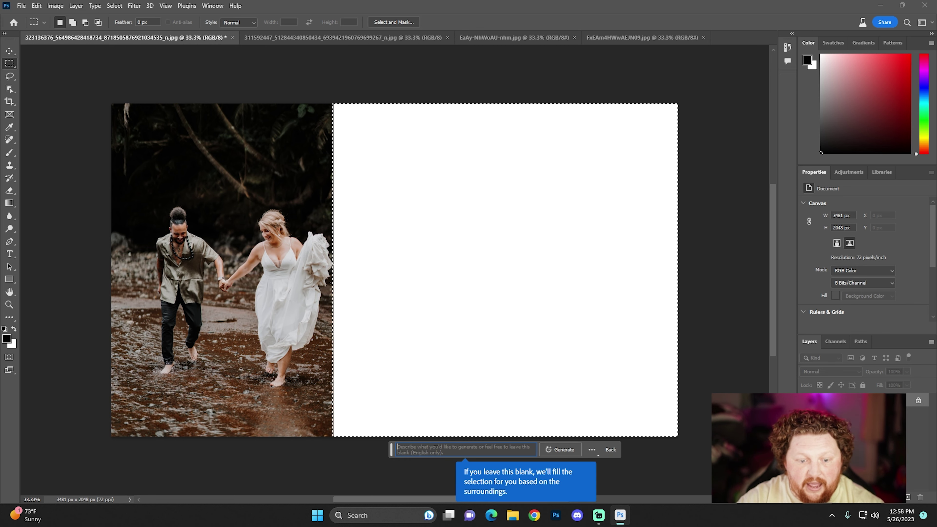
type("beach")
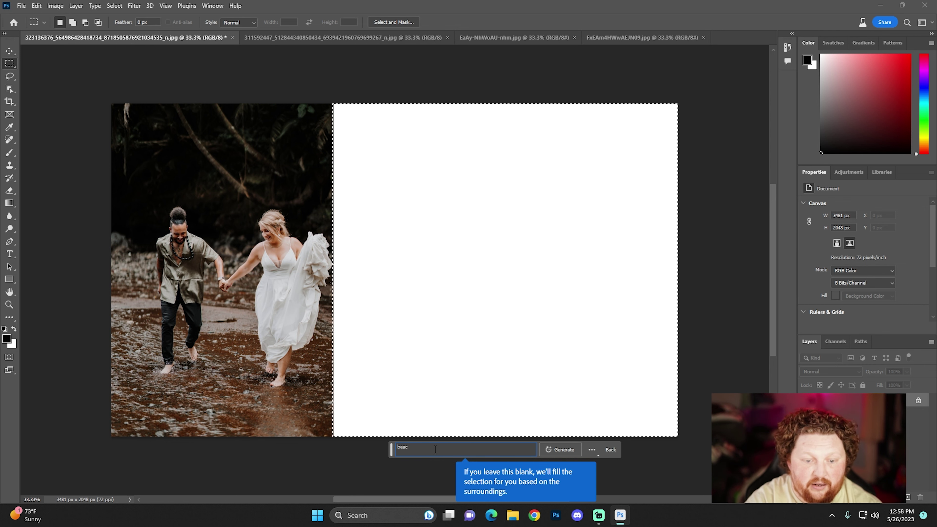
left_click(563, 449)
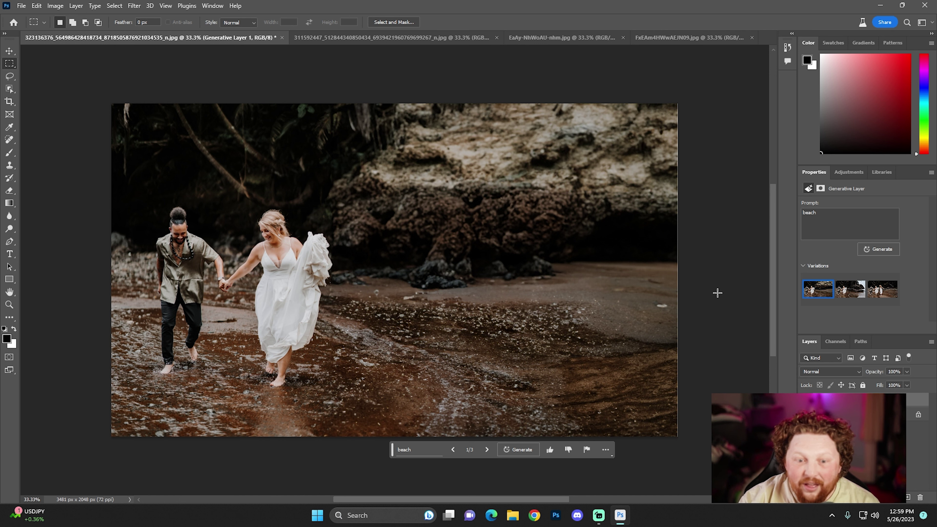
Step: Let the beach fill finish rendering, then switch to the Move tool
scroll(411, 369, "up", 4)
scroll(410, 370, "down", 3)
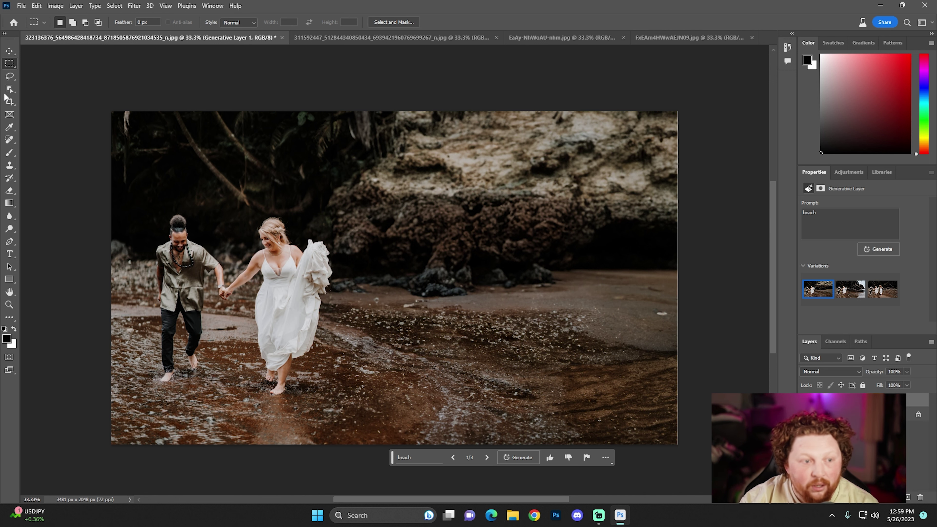
left_click(10, 50)
scroll(456, 315, "down", 1)
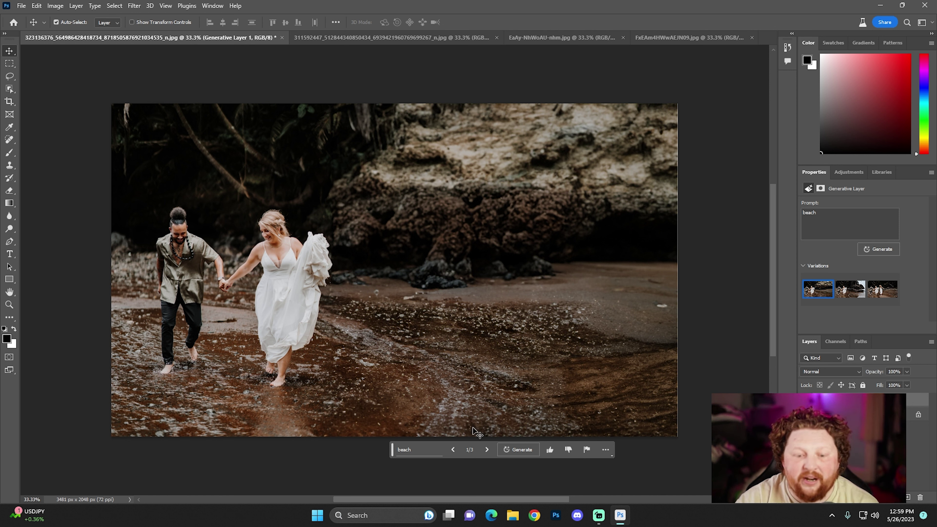
Step: Preview all three beach variations and settle on variation 2 of 3
left_click(486, 450)
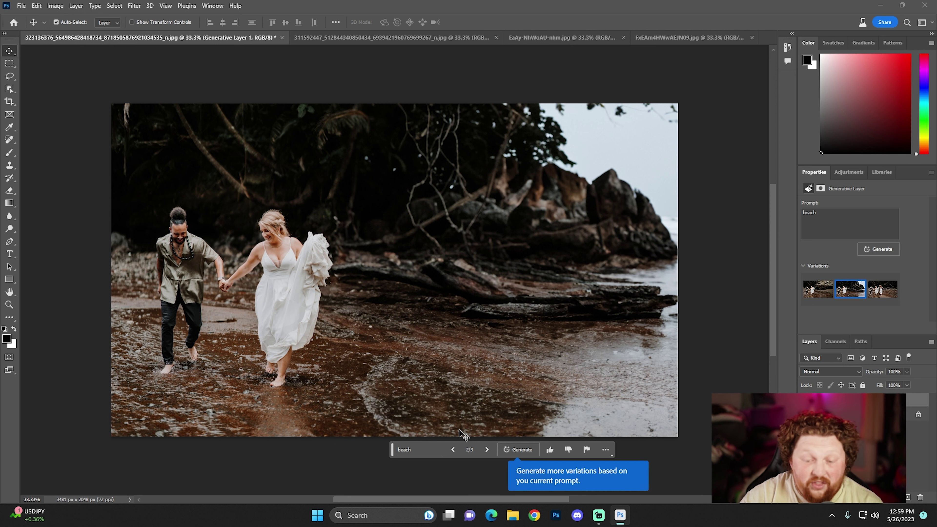
left_click(486, 450)
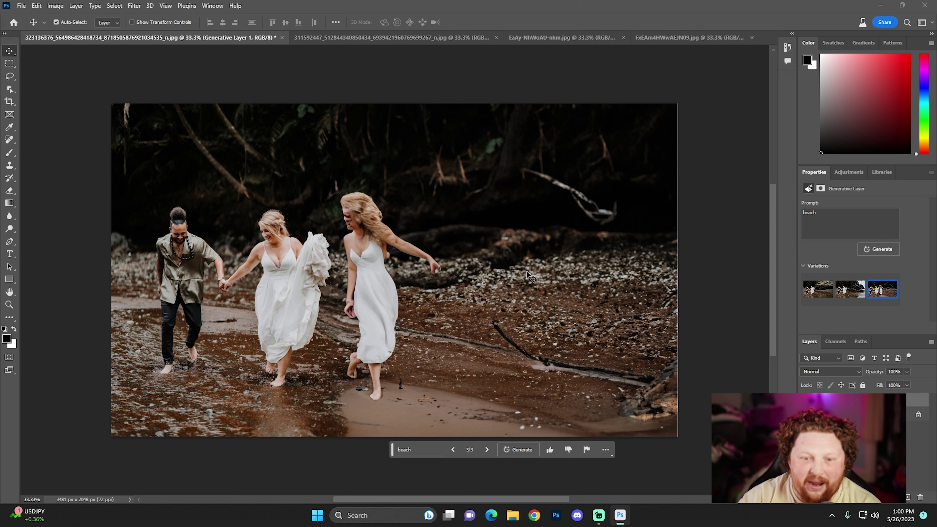
left_click(452, 449)
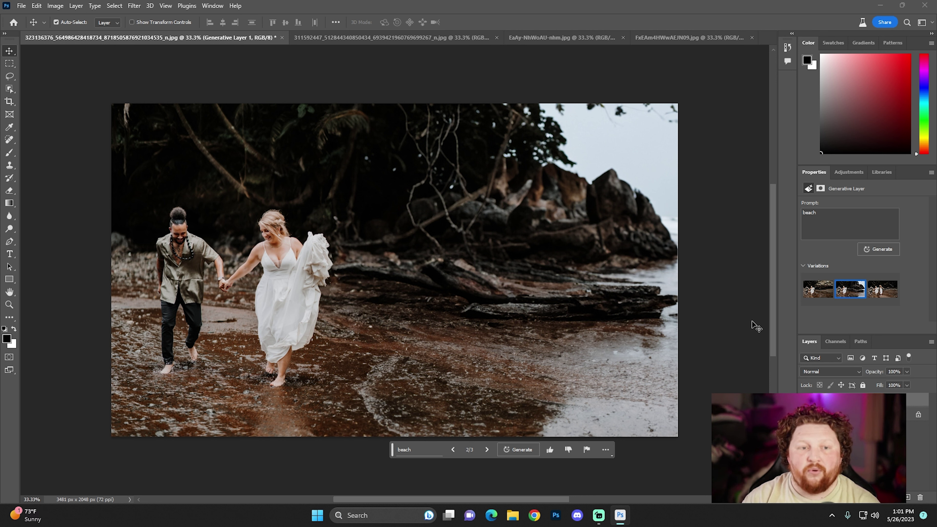
Step: Bring up the terrace photo, try a Lasso selection over the background, then deselect it
left_click(347, 39)
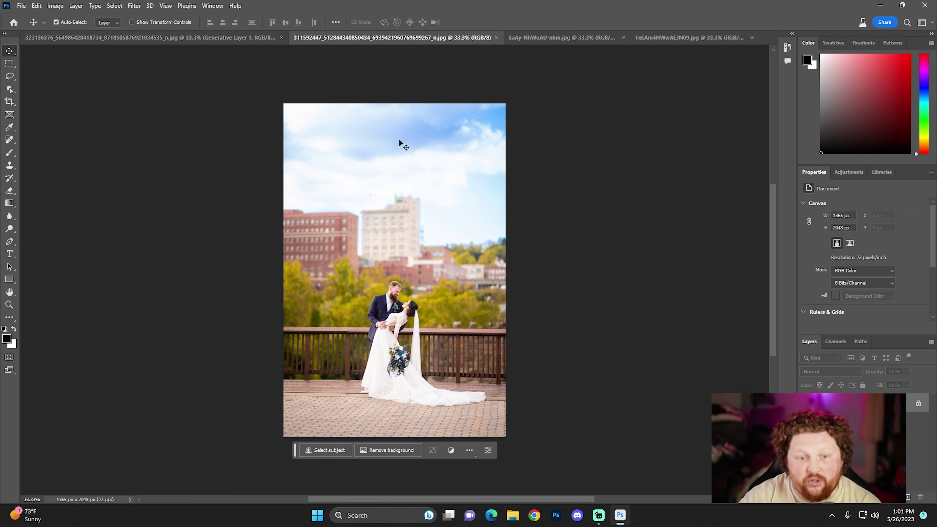
left_click(8, 77)
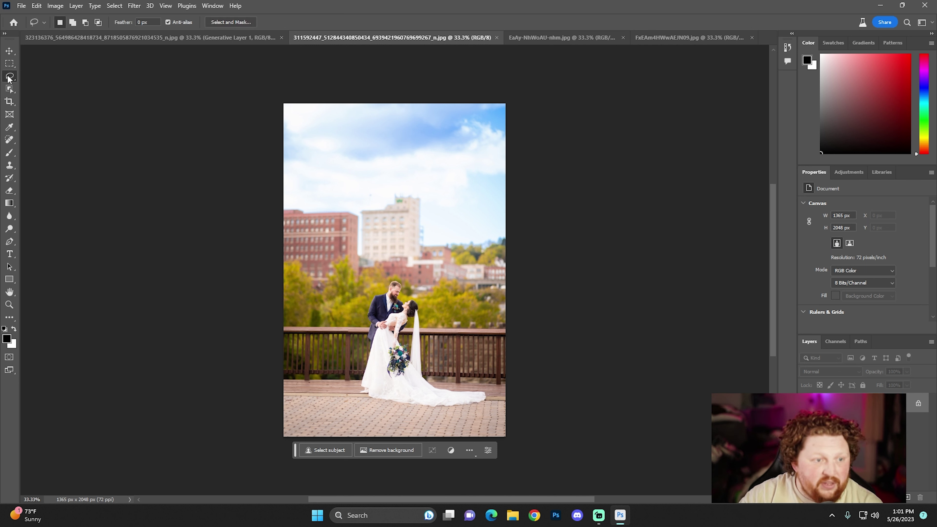
mouse_move(283, 262)
left_mouse_down()
mouse_move(316, 291)
mouse_move(338, 259)
mouse_move(422, 288)
mouse_move(517, 292)
left_mouse_up()
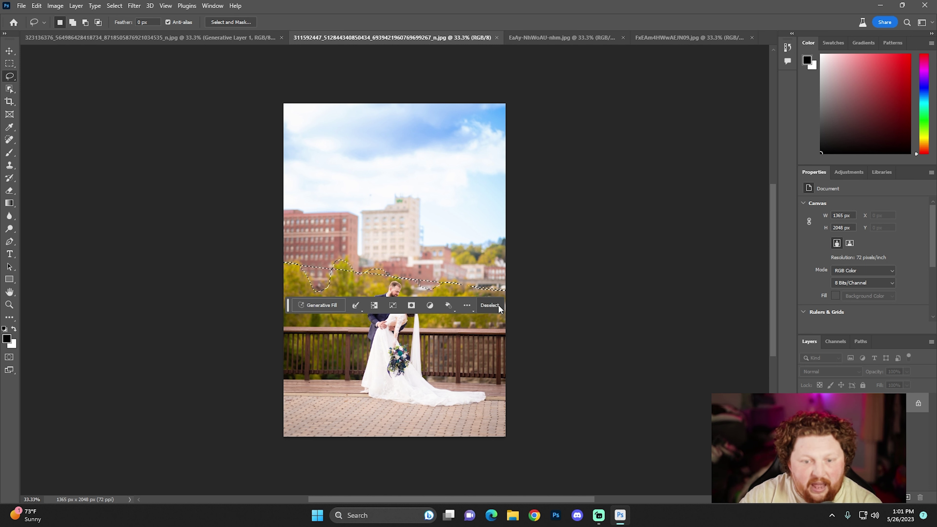
left_click(489, 305)
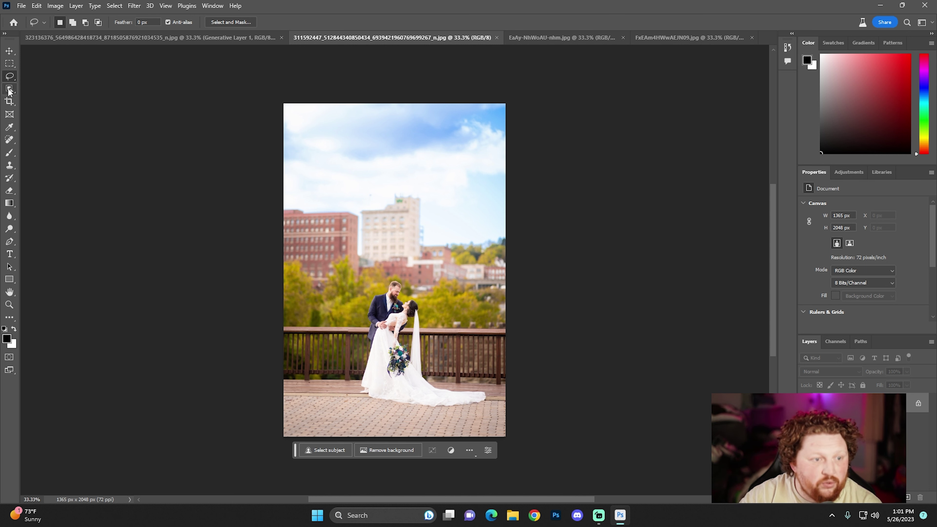
Step: Select the sky with Object Selection, then add the upper-left sky using Quick Selection in Add mode
left_click(8, 90)
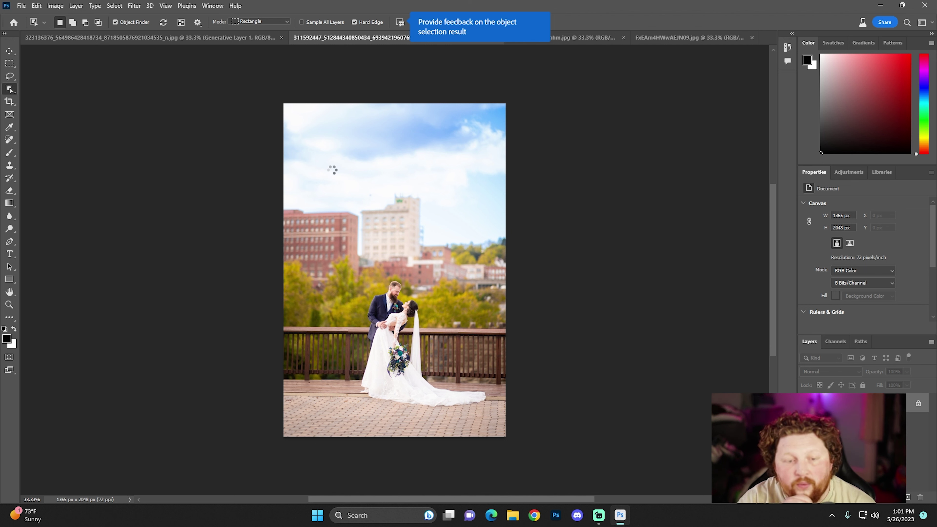
left_click(333, 172)
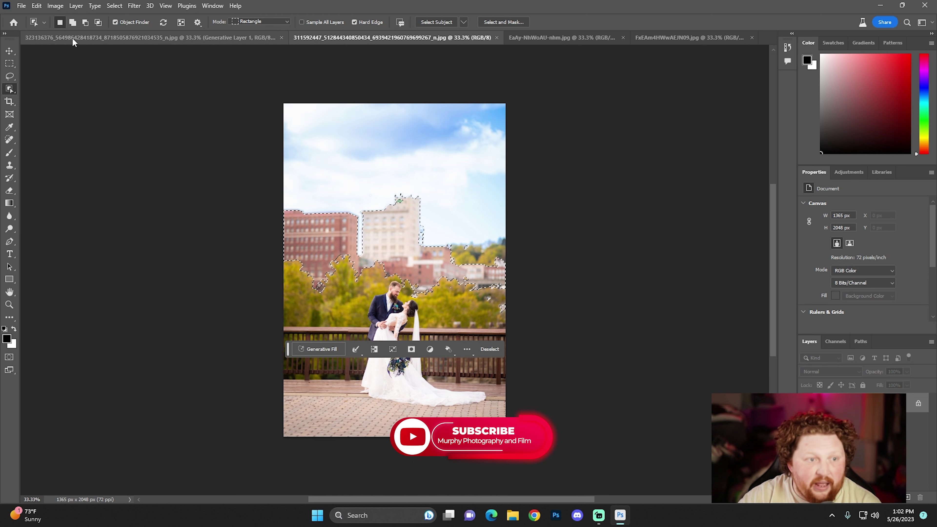
right_click(9, 89)
left_click(44, 97)
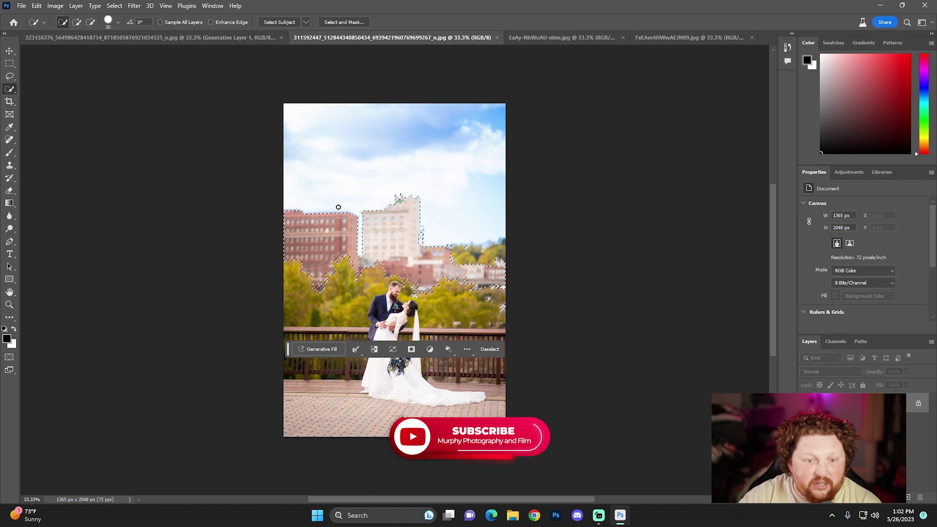
left_click(76, 22)
mouse_move(353, 214)
left_mouse_down()
mouse_move(330, 199)
mouse_move(295, 207)
left_mouse_up()
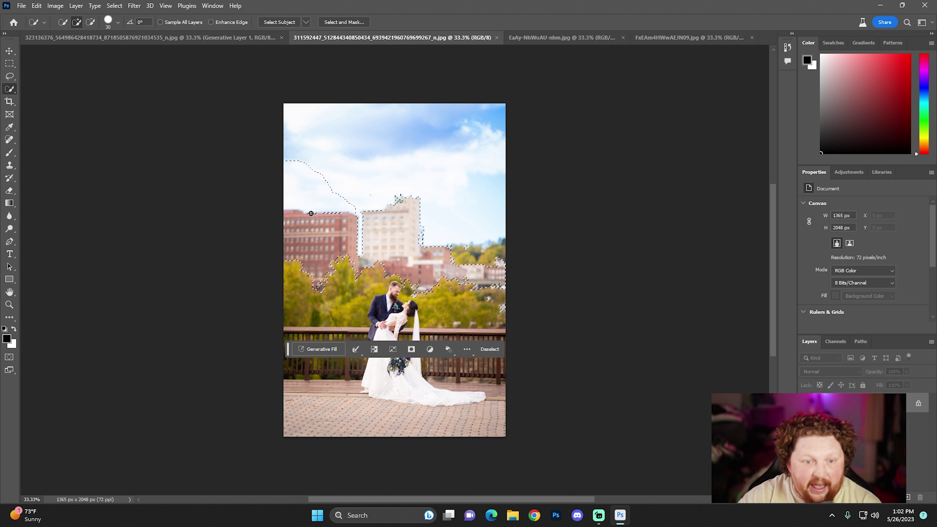
Step: Enlarge the brush to 105 px, add the remaining sky, and undo the overreaching stroke
left_click(118, 22)
left_click_drag(109, 50, 112, 51)
mouse_move(340, 207)
left_mouse_down()
mouse_move(292, 163)
mouse_move(381, 114)
mouse_move(408, 124)
mouse_move(396, 192)
mouse_move(355, 230)
left_mouse_up()
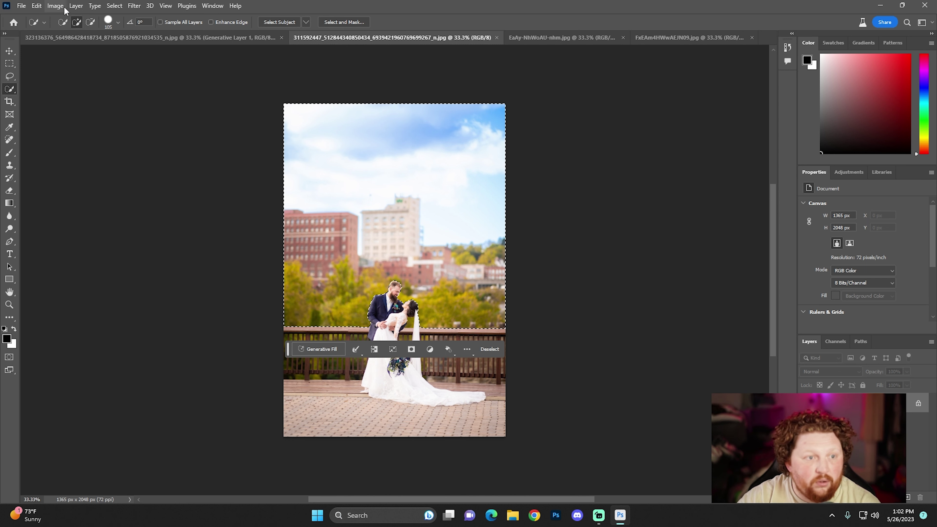
left_click(37, 6)
left_click(65, 17)
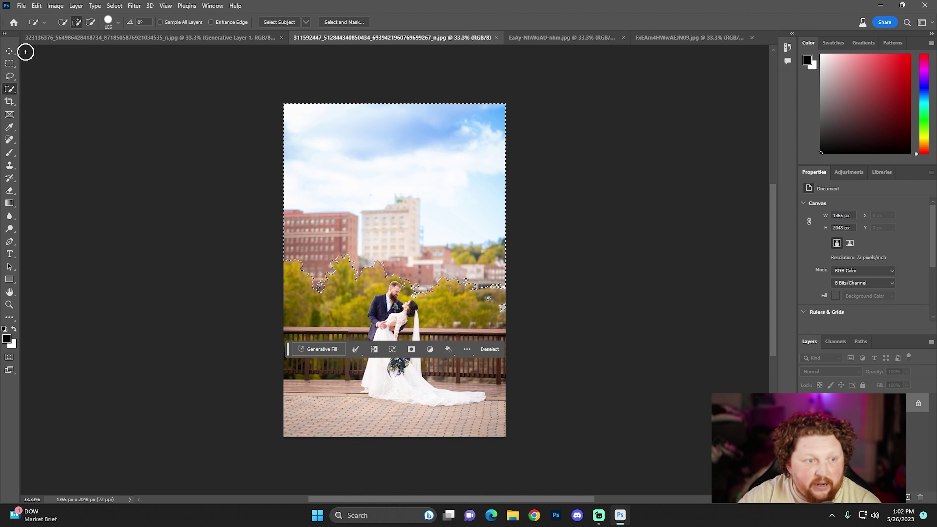
left_click(9, 50)
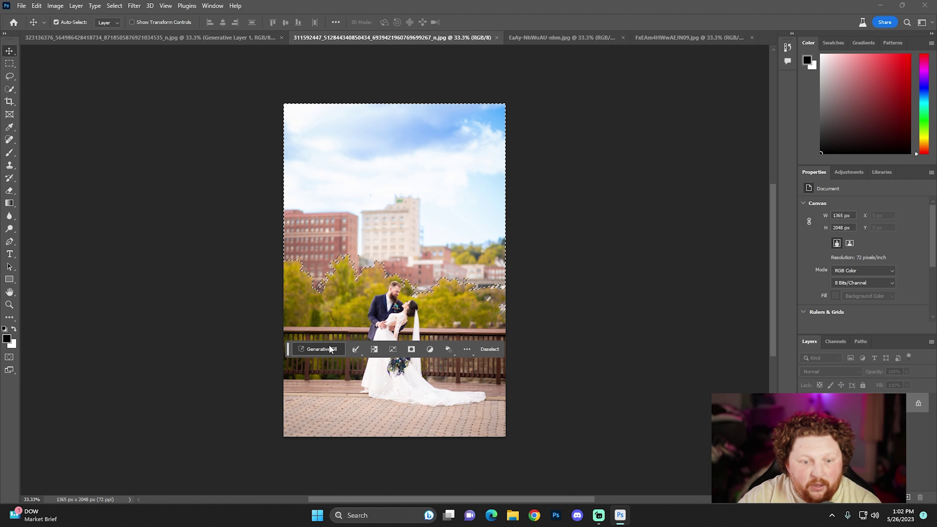
Step: Generative Fill the selected backdrop with the prompt 'Mountains at golden hour'
left_click(337, 349)
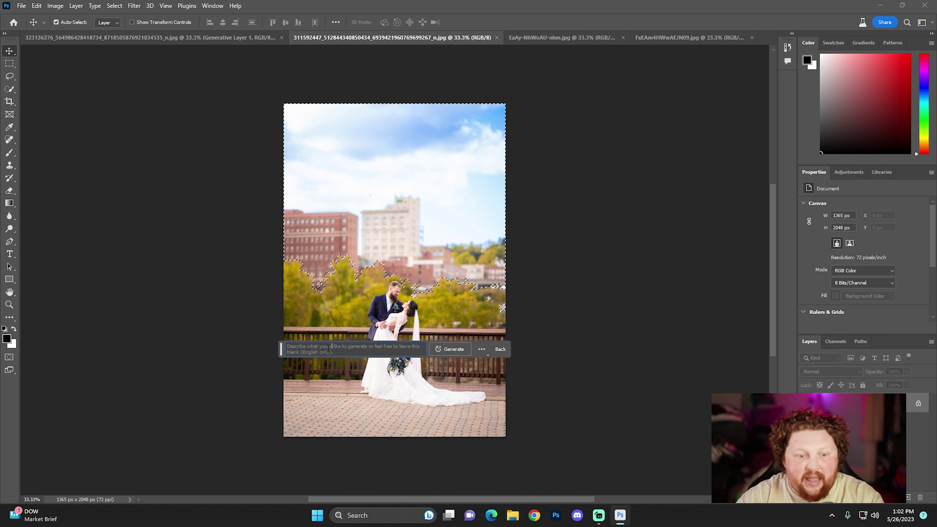
type("Mountains at golden hour")
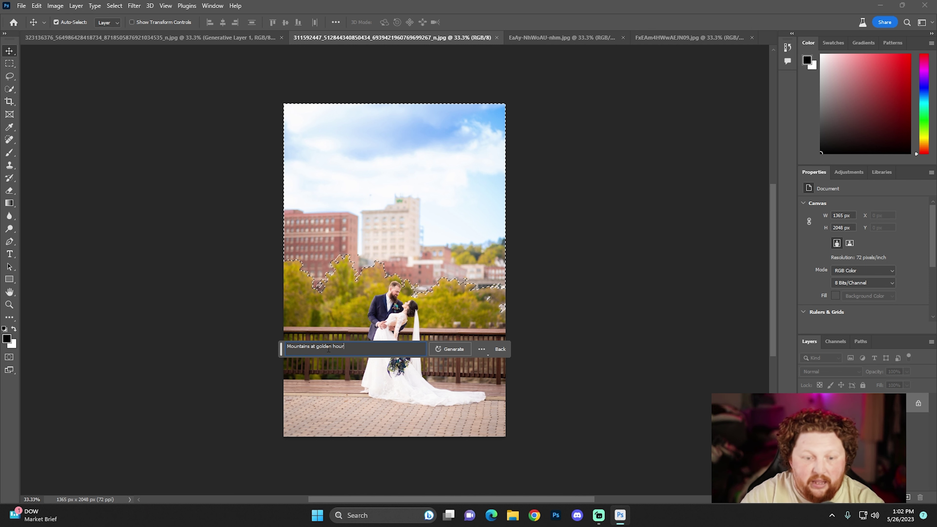
left_click(450, 347)
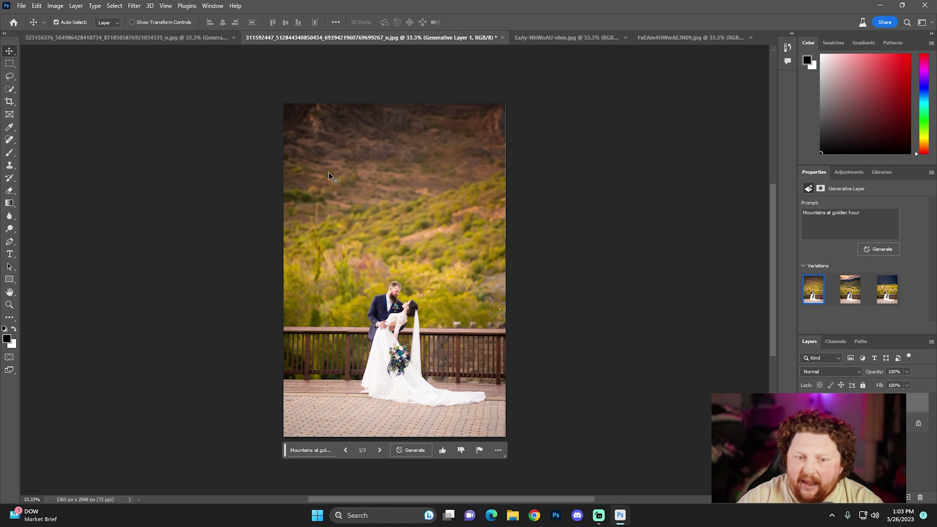
Step: Browse to variation 3/3, generate a fresh batch, and land on variation 3 of 6
left_click(378, 453)
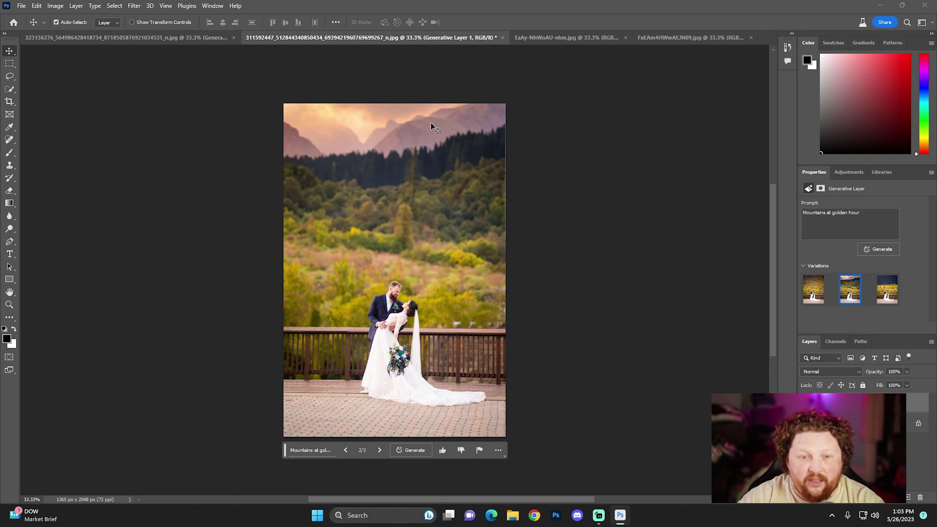
left_click(381, 449)
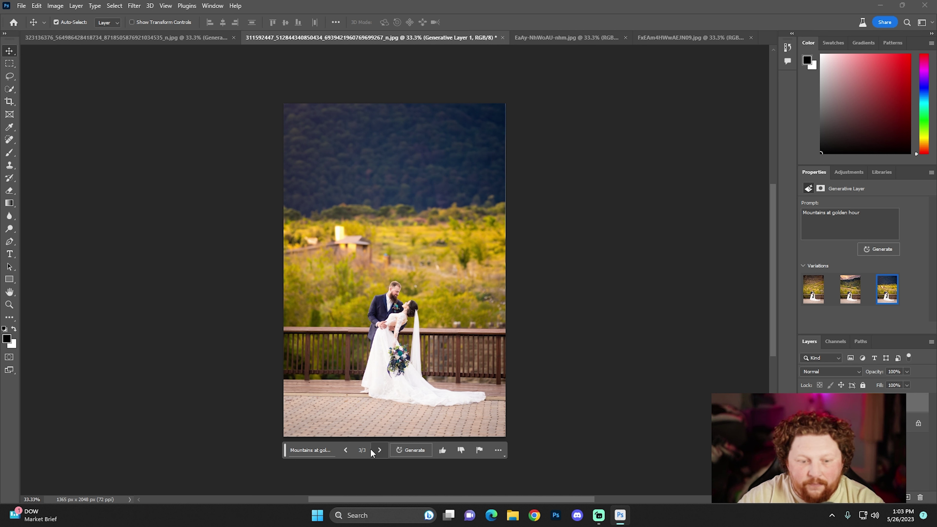
left_click(411, 450)
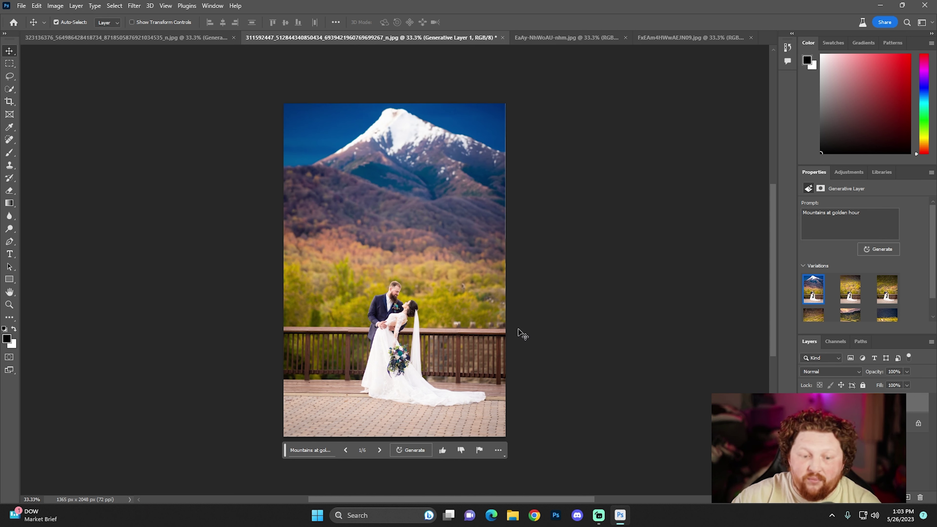
left_click(379, 450)
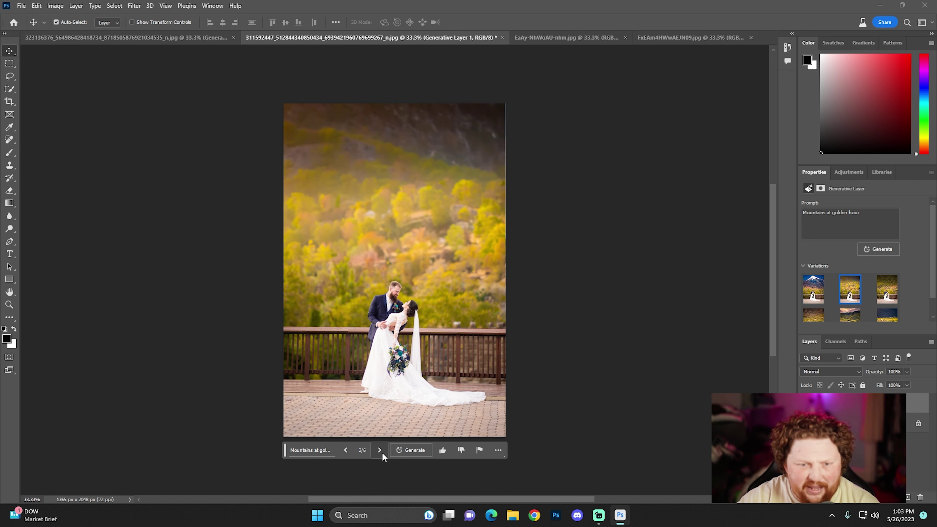
left_click(379, 450)
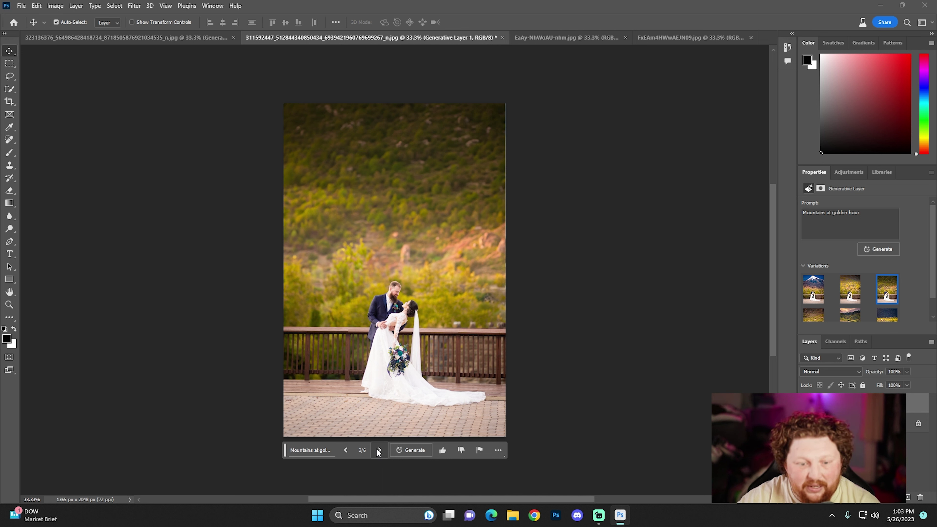
Step: Replace the prompt with 'City skyline' and generate new backgrounds
left_click(334, 450)
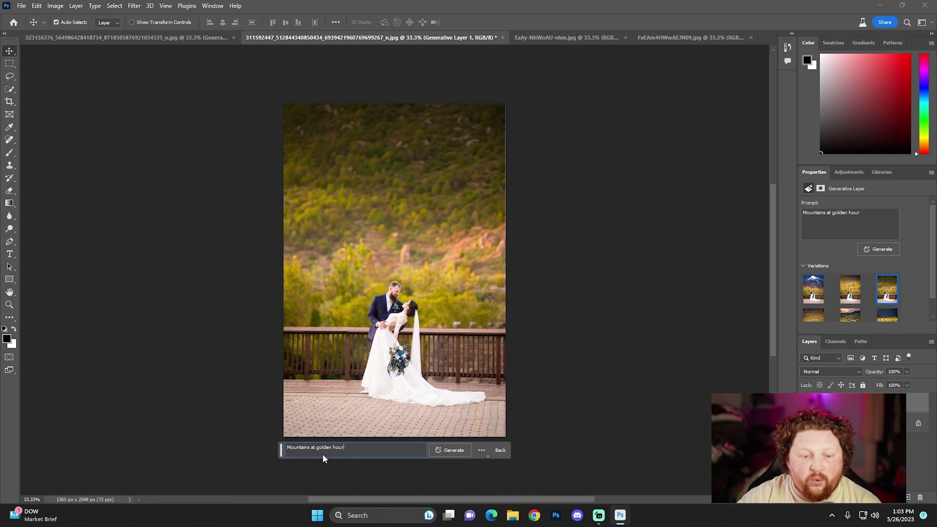
left_click_drag(345, 447, 269, 441)
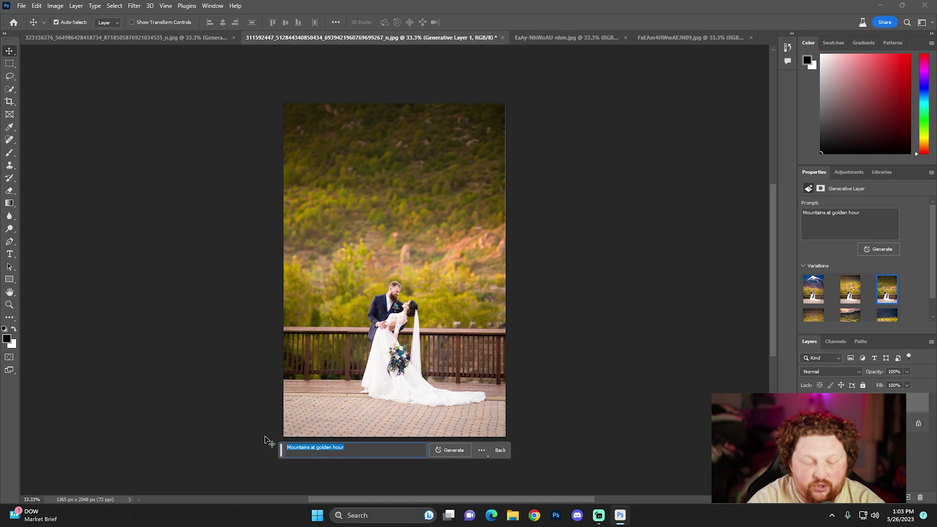
type("City s")
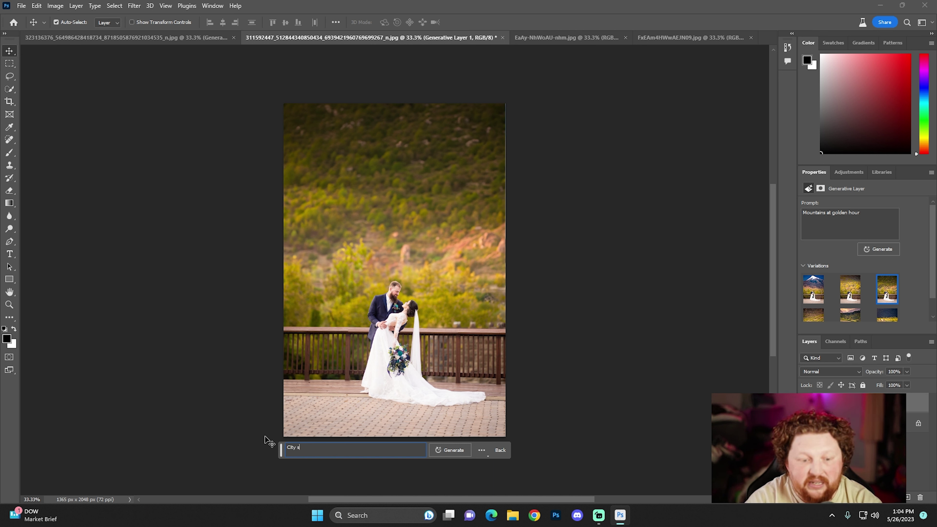
type("cenesky")
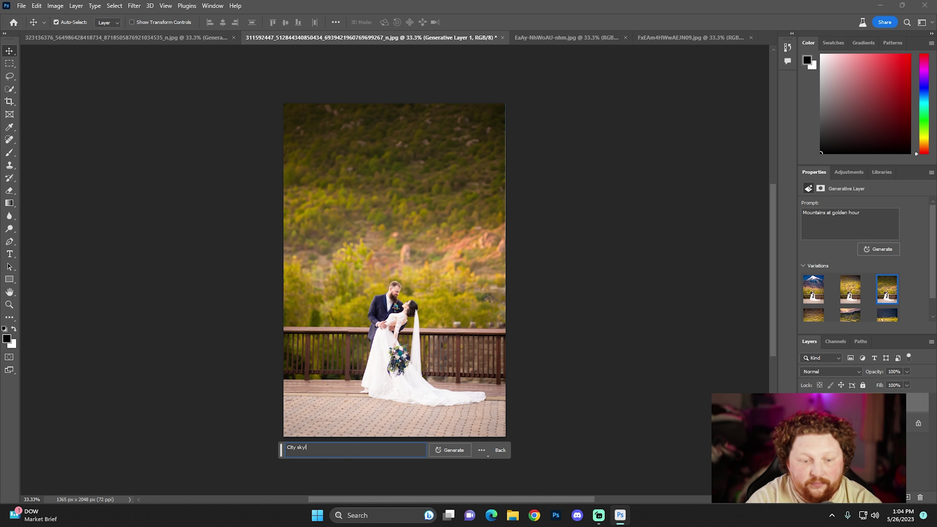
type("yline")
left_click(446, 450)
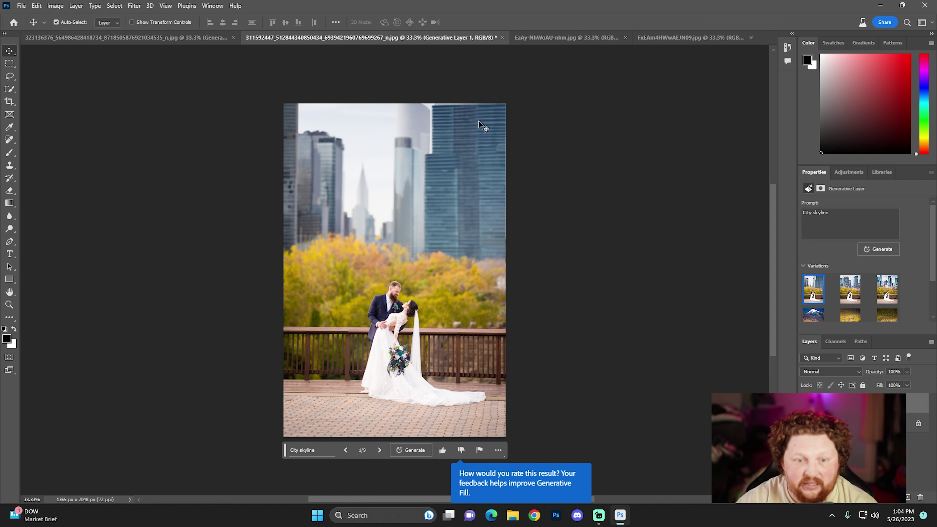
Step: Browse the skyline variations, then step back to golden hillside variation 7 of 9
left_click(380, 451)
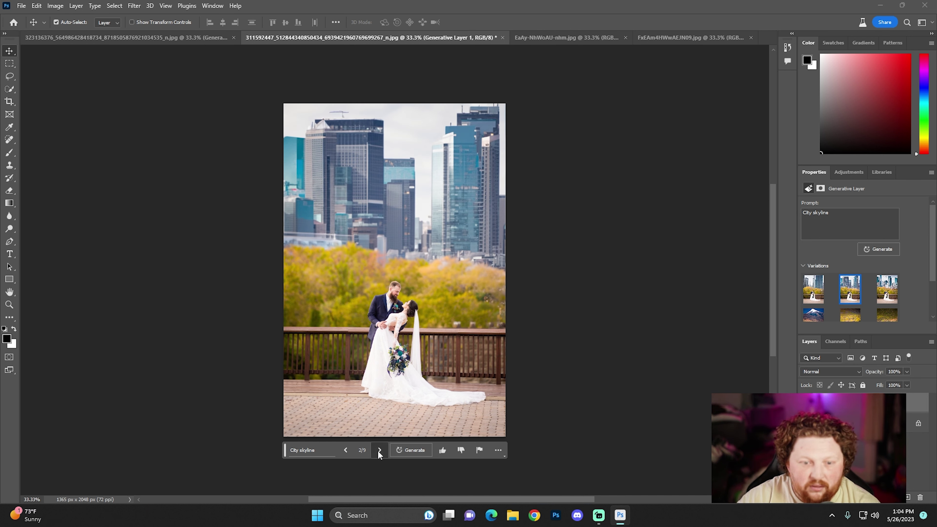
left_click(379, 450)
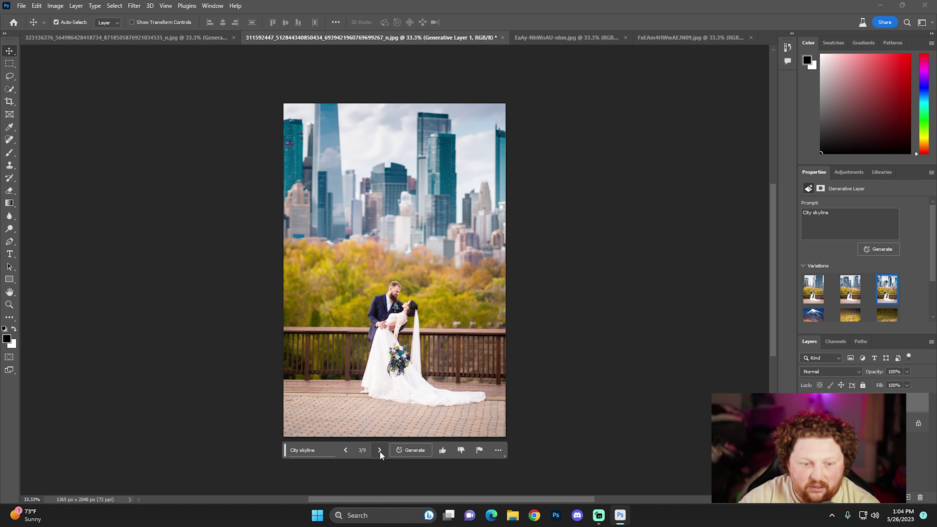
left_click(379, 451)
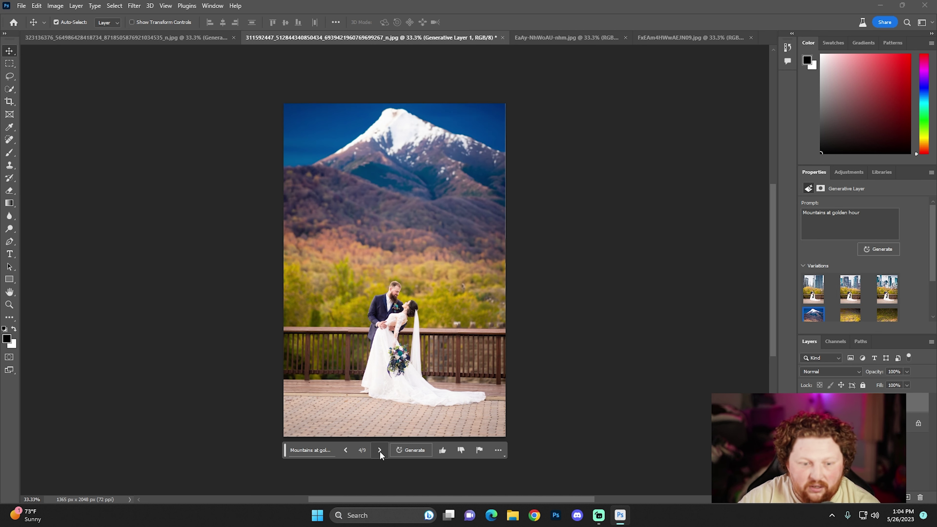
left_click(343, 450)
left_click(341, 451)
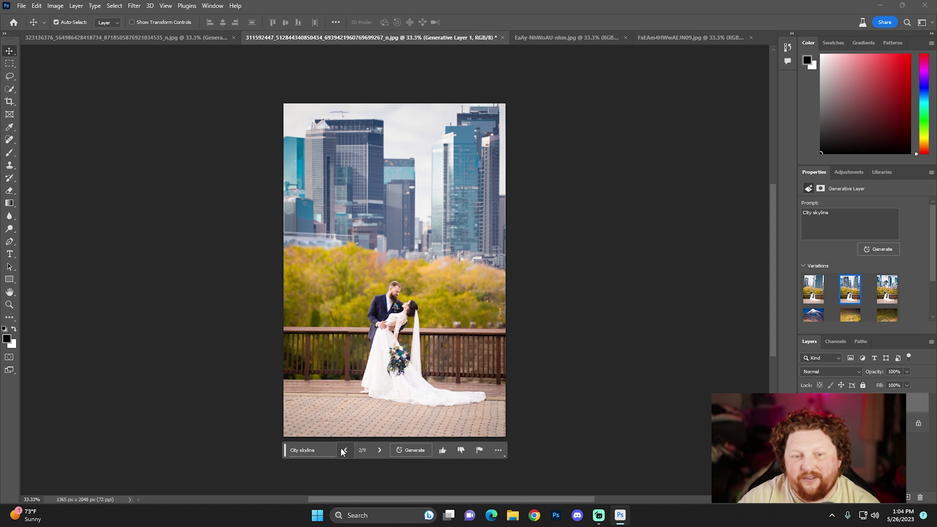
left_click(343, 450)
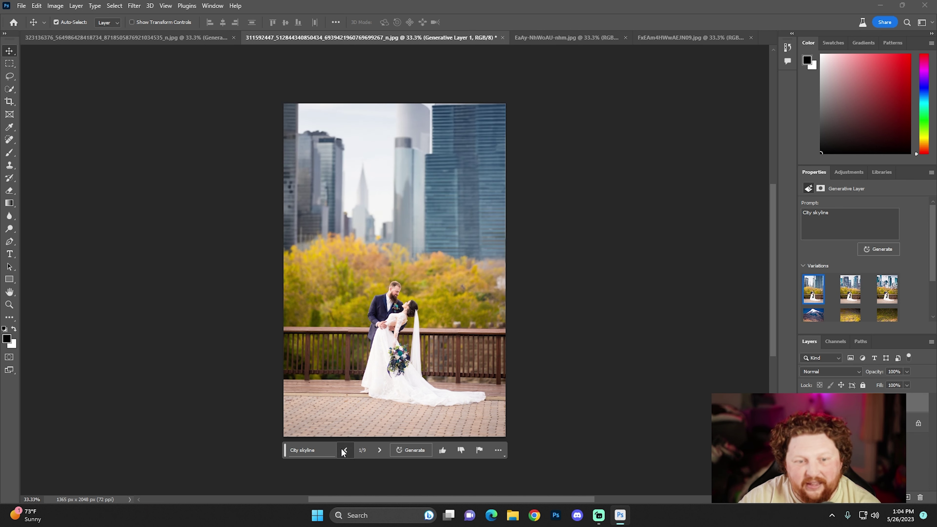
left_click(343, 450)
left_click(343, 451)
left_click(343, 450)
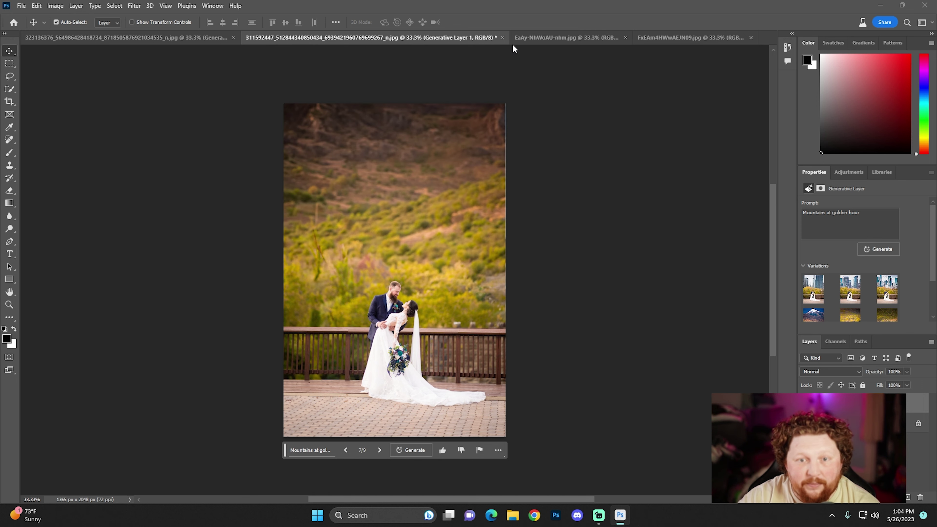
Step: Close the wedding photo without saving and switch to the portrait of the woman in red
left_click(502, 37)
left_click(477, 195)
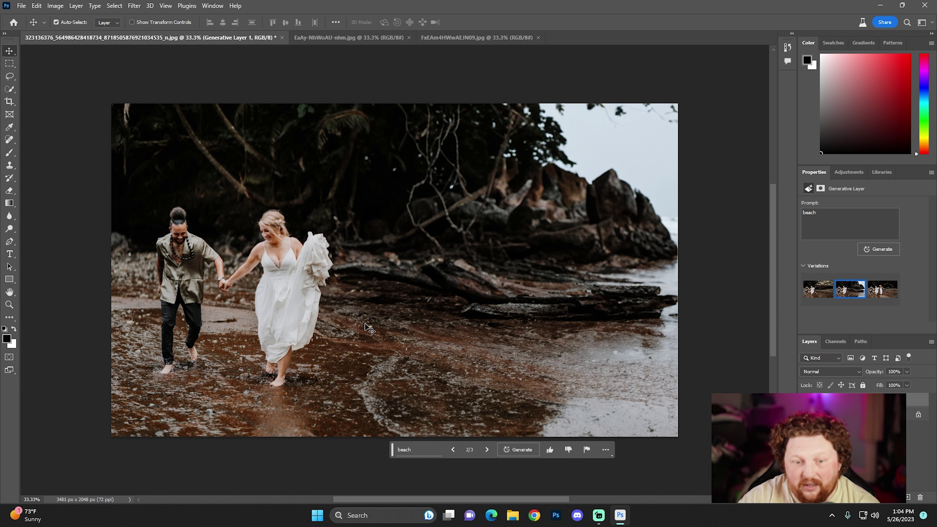
left_click(341, 37)
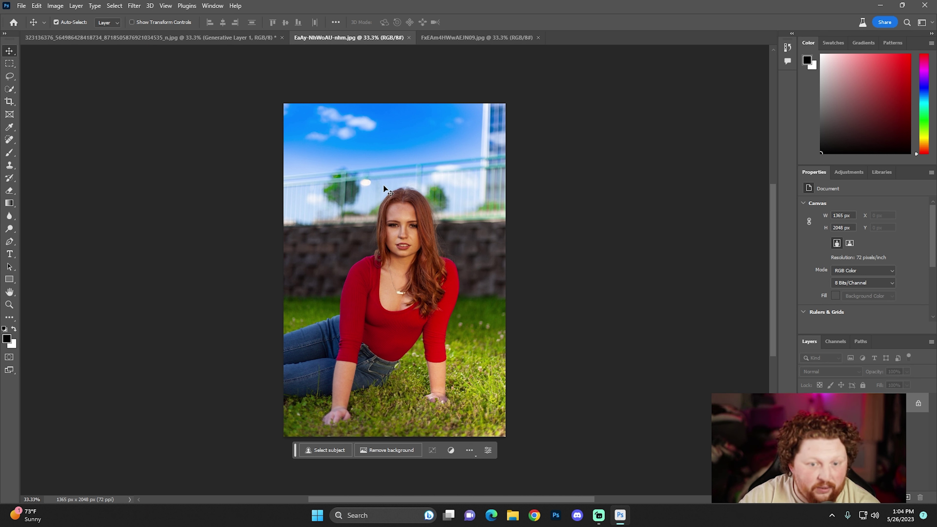
Step: Select the woman in red with the Object Selection Tool
left_click(10, 89)
left_click(53, 97)
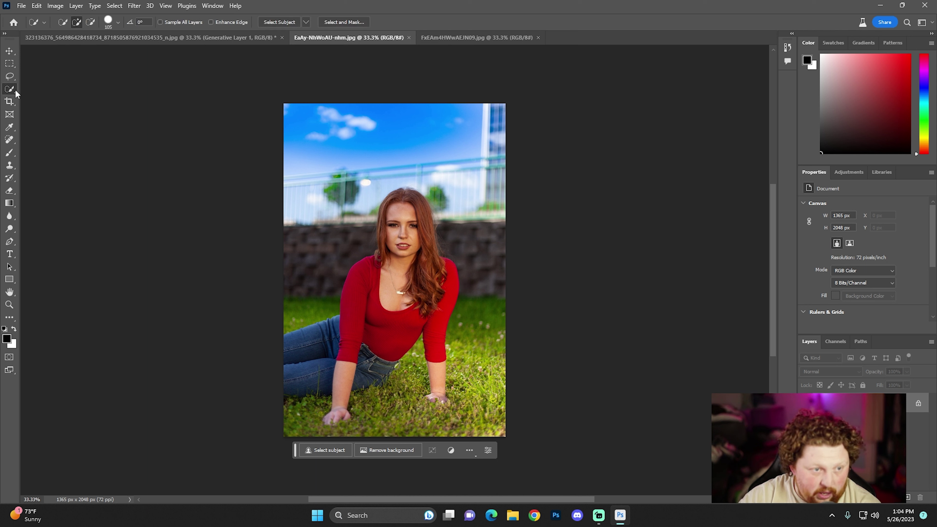
left_click(14, 89)
left_click(61, 89)
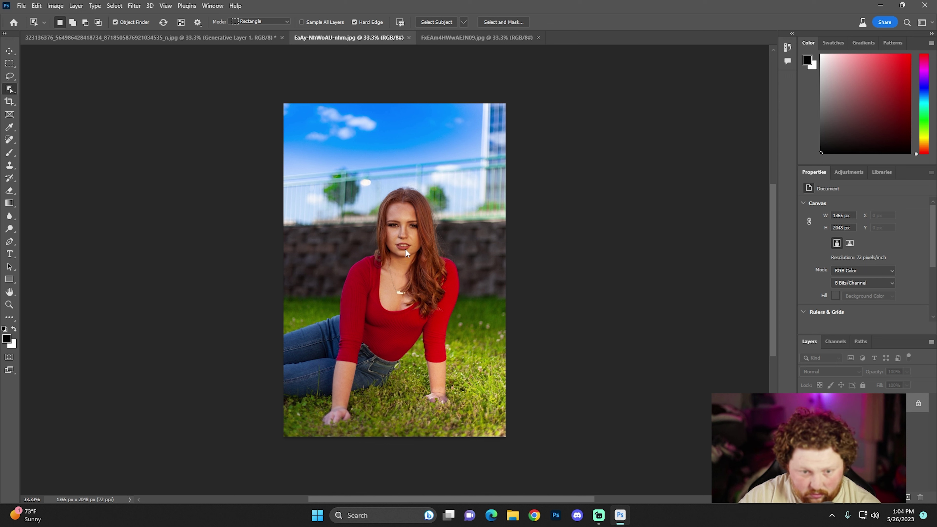
left_click(410, 256)
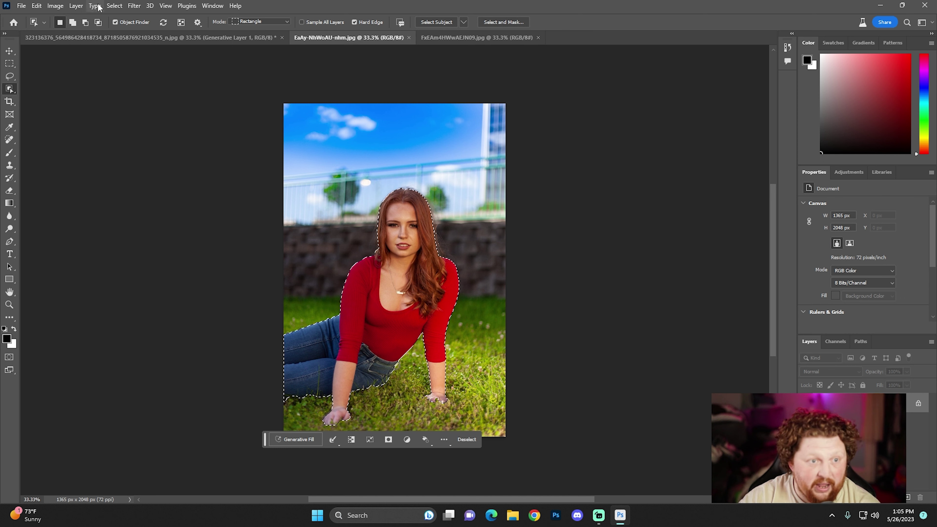
Step: Invert the selection and Generative Fill the background with 'field at golden hour'
left_click(115, 6)
left_click(143, 45)
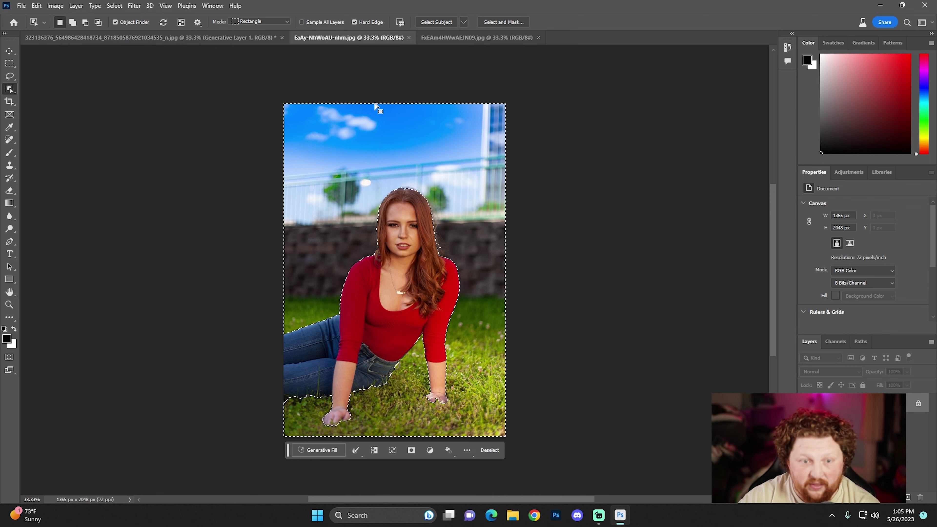
left_click(325, 450)
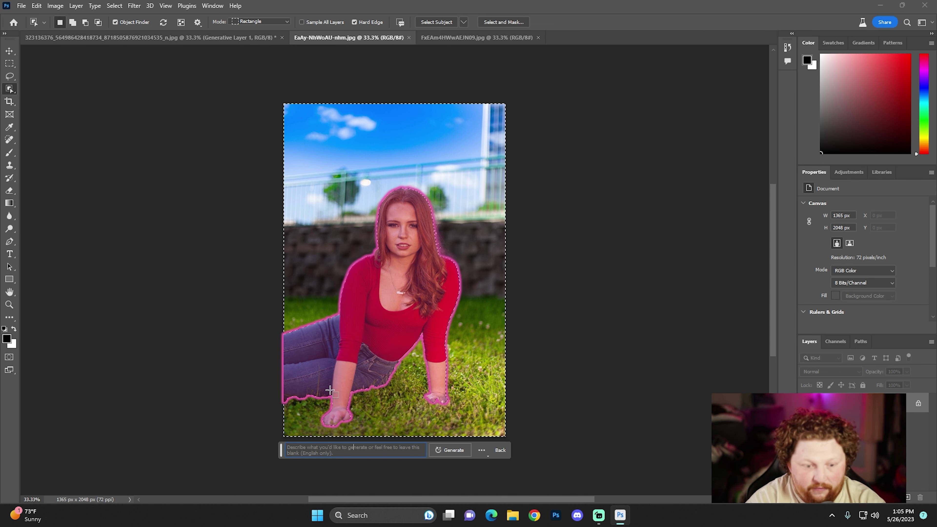
type("field at golden hour")
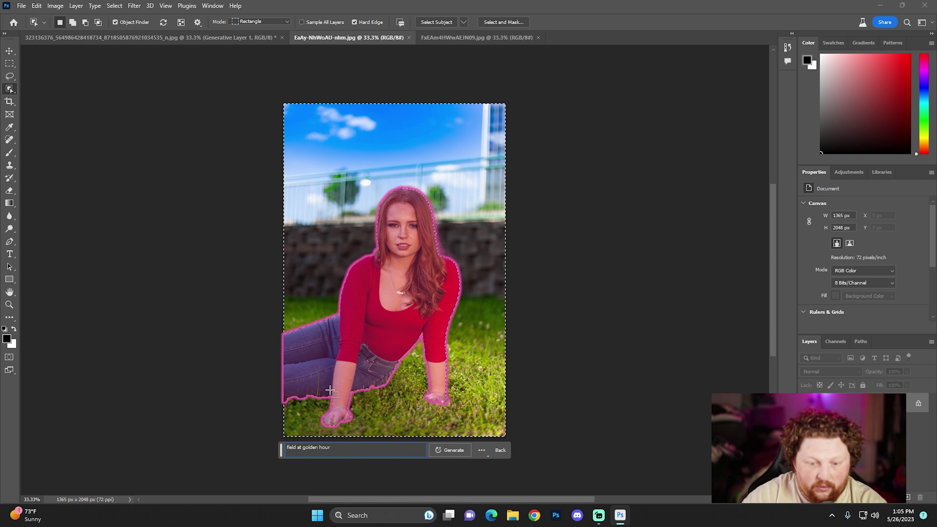
left_click(450, 450)
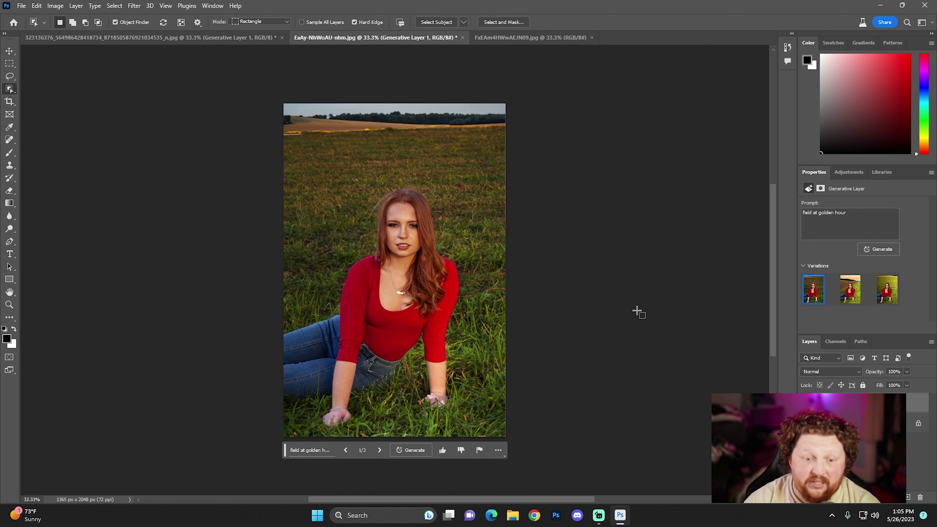
Step: Preview field variations, then regenerate the background as 'tall grass in a field at golden hour'
left_click(379, 450)
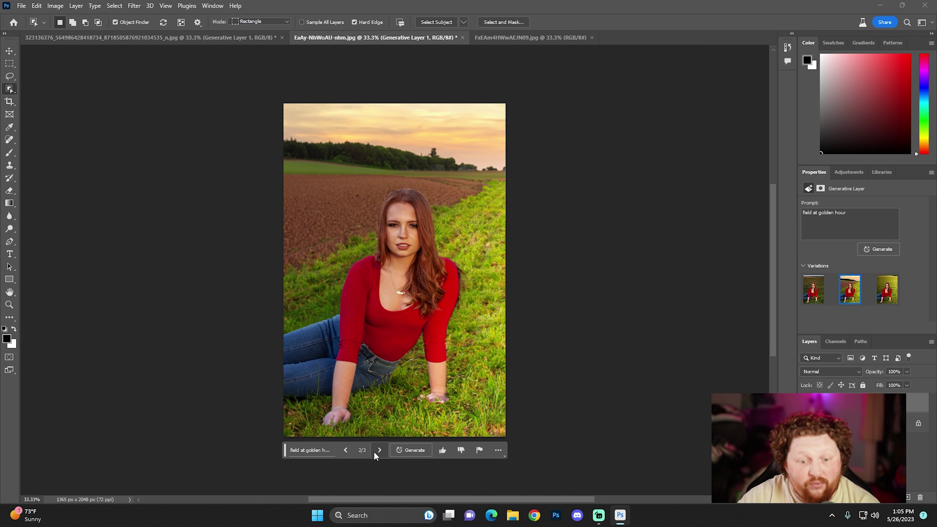
left_click(374, 452)
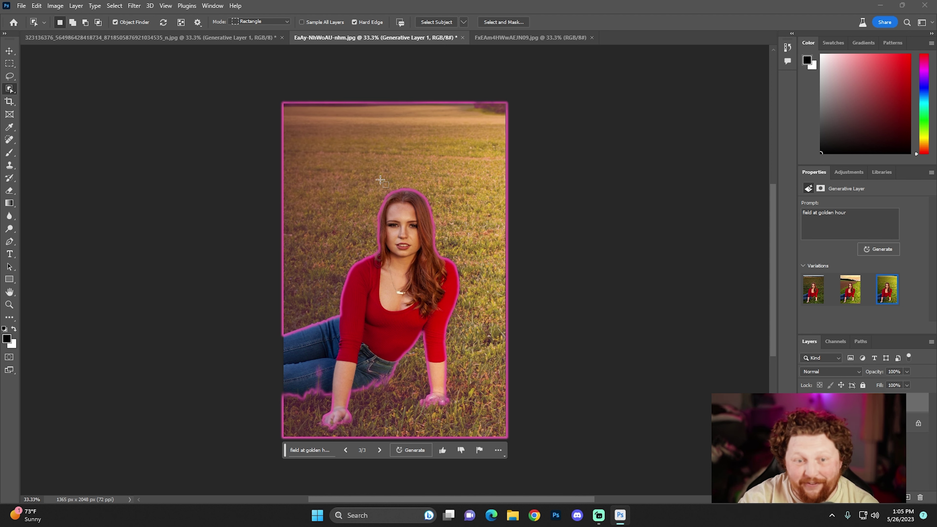
left_click(319, 450)
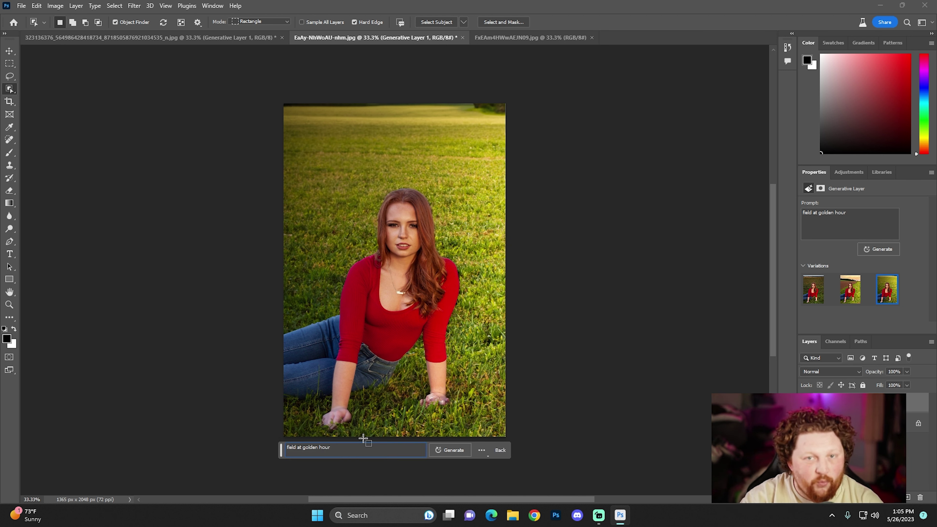
left_click_drag(358, 442, 265, 442)
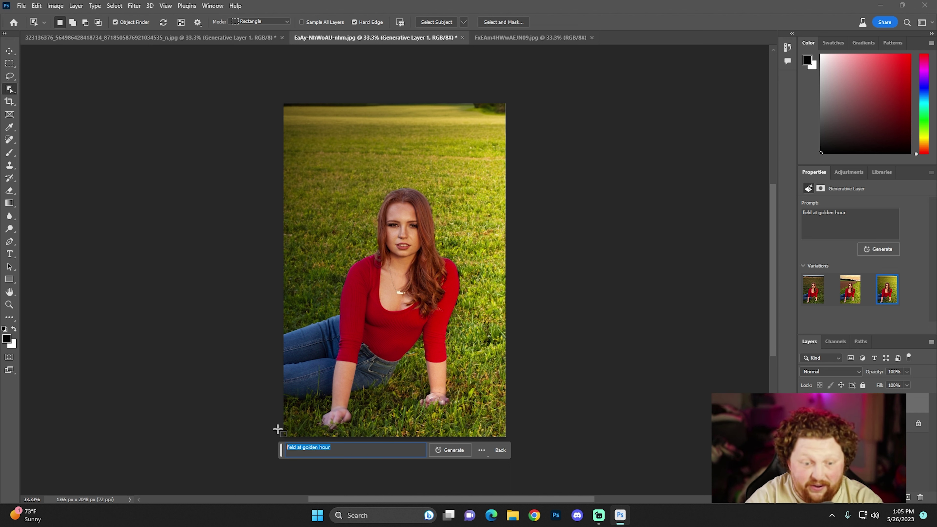
type("tall grass")
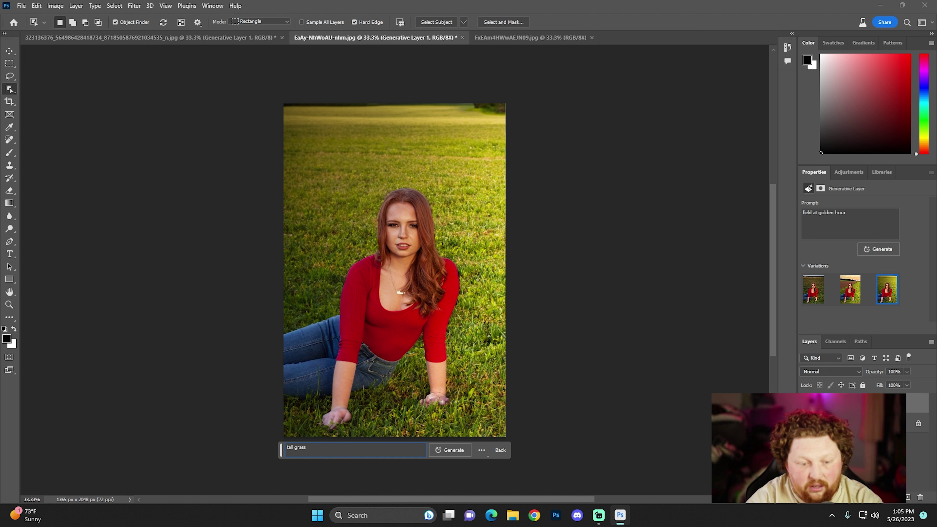
type(" in a field ")
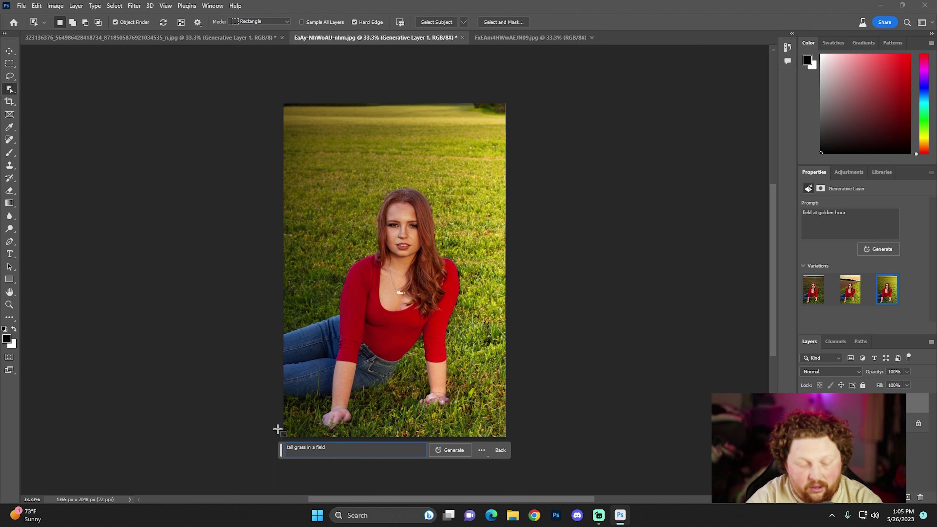
type("at golden hour")
key("Return")
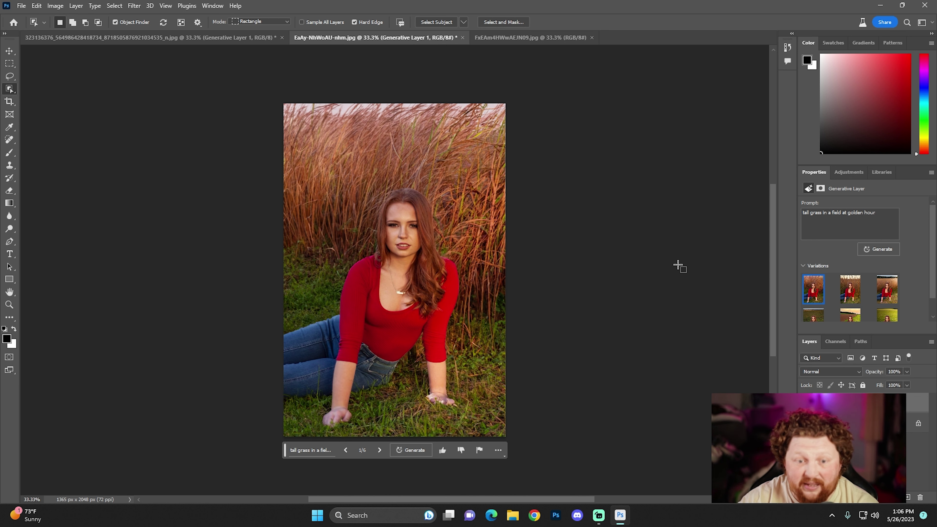
Step: Advance to tall-grass variation 3 of 6 and toggle the generated layer to compare with the original
left_click(379, 450)
left_click(379, 450)
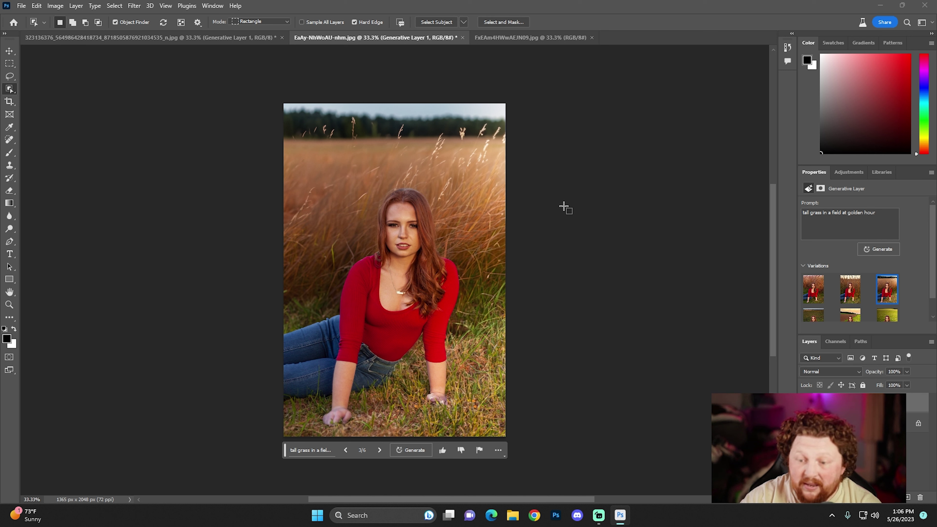
key("ctrl+comma")
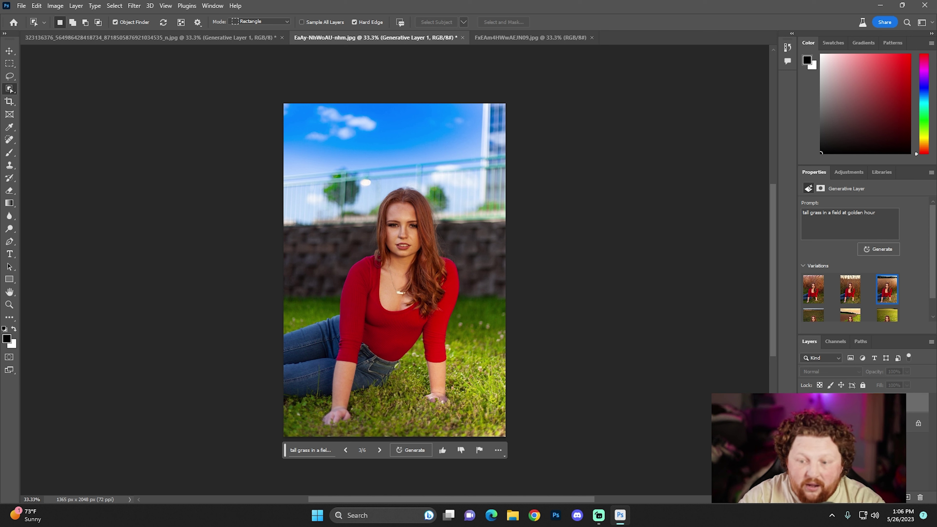
key("ctrl+comma")
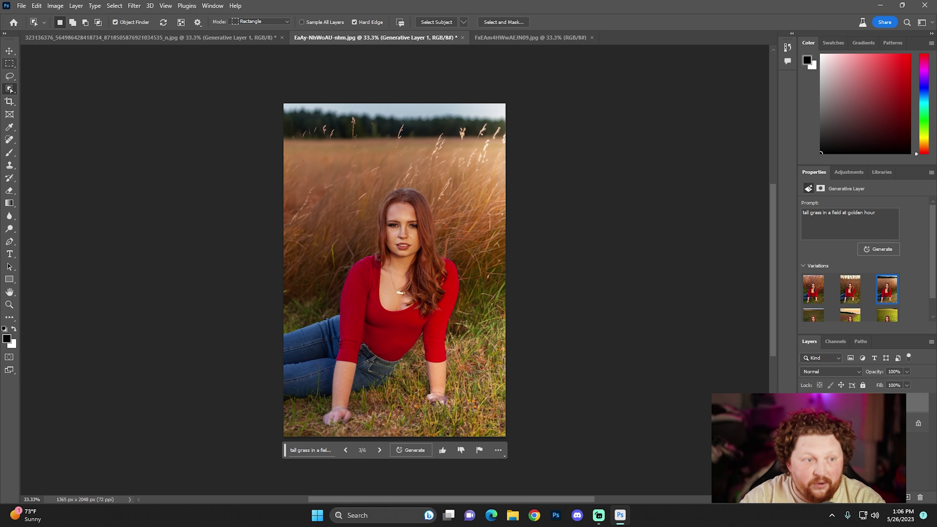
left_click(10, 52)
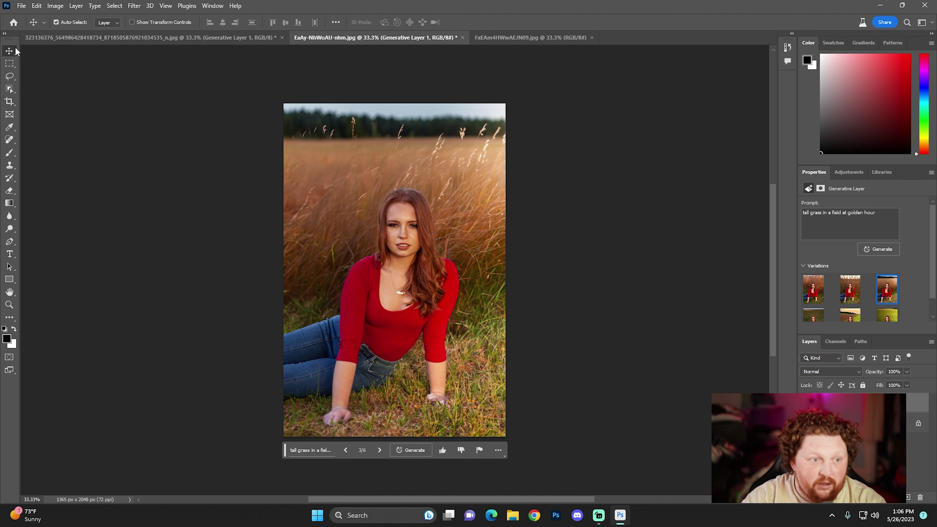
key("ctrl+plus")
key("ctrl+plus")
key("ctrl+plus")
key("ctrl+plus")
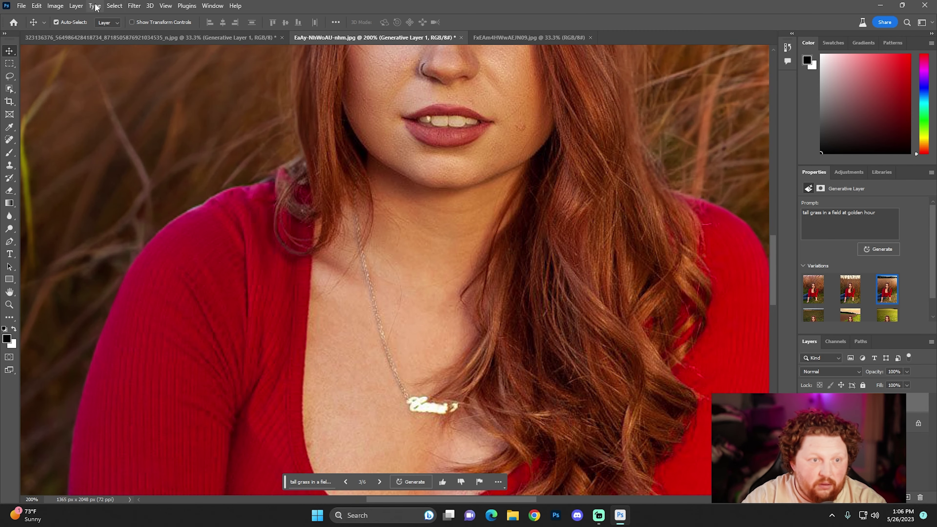
left_click(114, 5)
left_click_drag(773, 260, 771, 205)
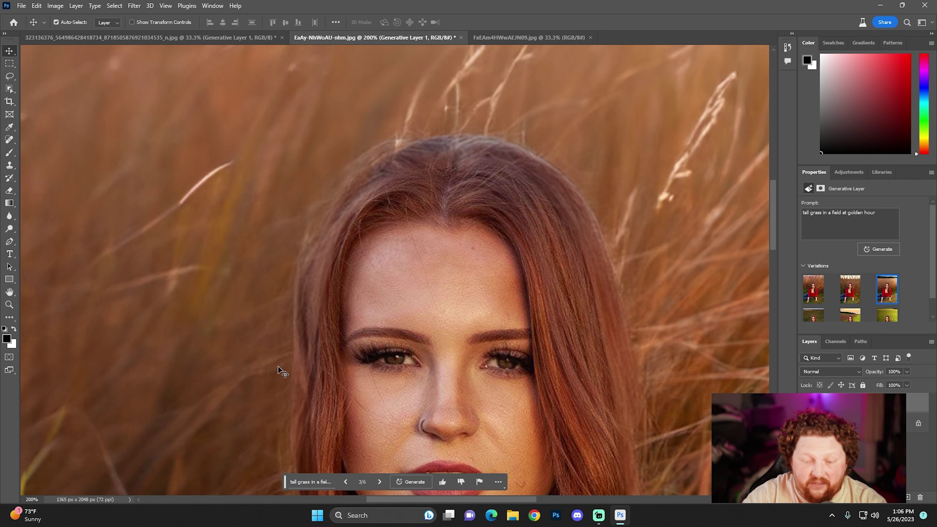
left_click_drag(773, 228, 783, 414)
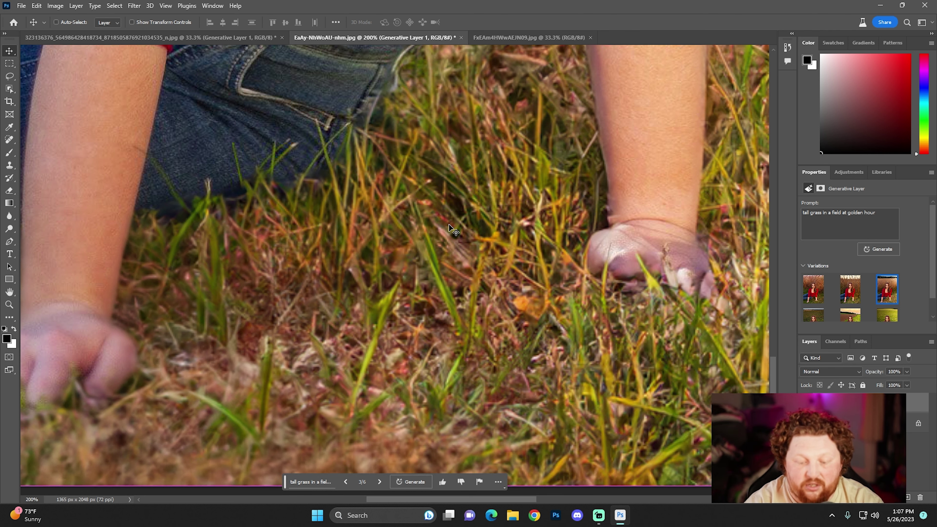
key("ctrl+minus")
key("ctrl+minus")
key("ctrl+minus")
key("ctrl+minus")
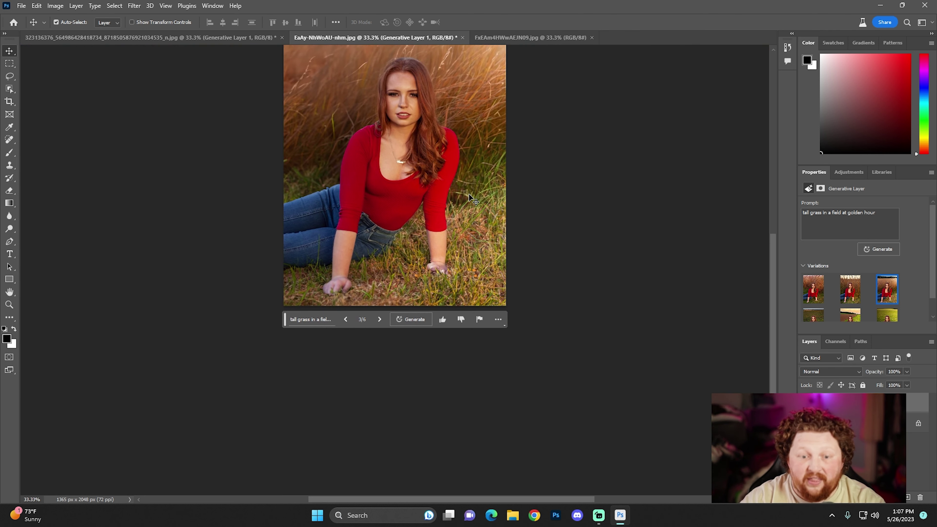
scroll(470, 199, "up", 2)
scroll(772, 252, "up", 2)
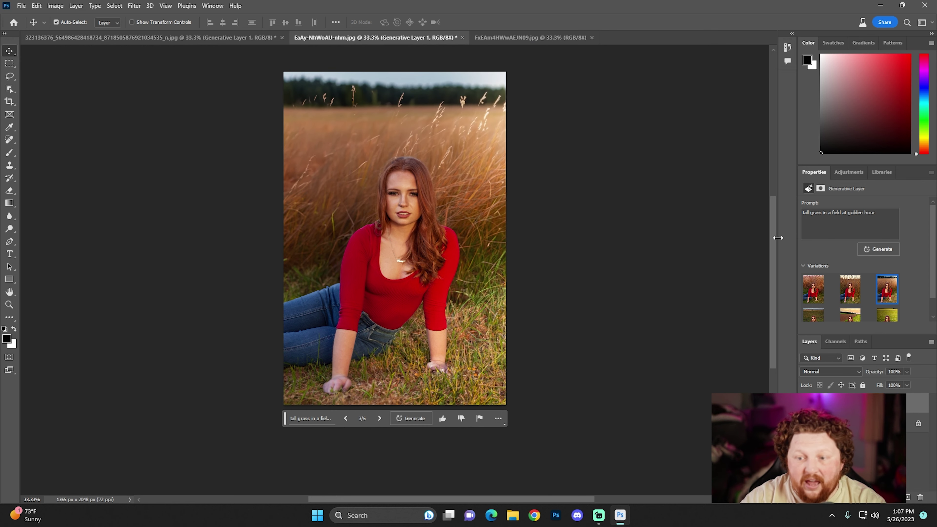
left_click(853, 292)
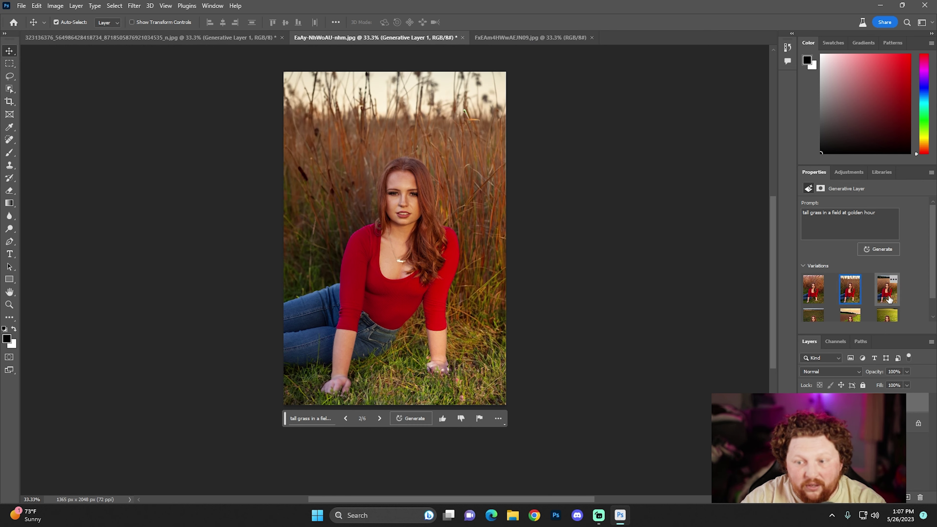
left_click(887, 316)
left_click(854, 320)
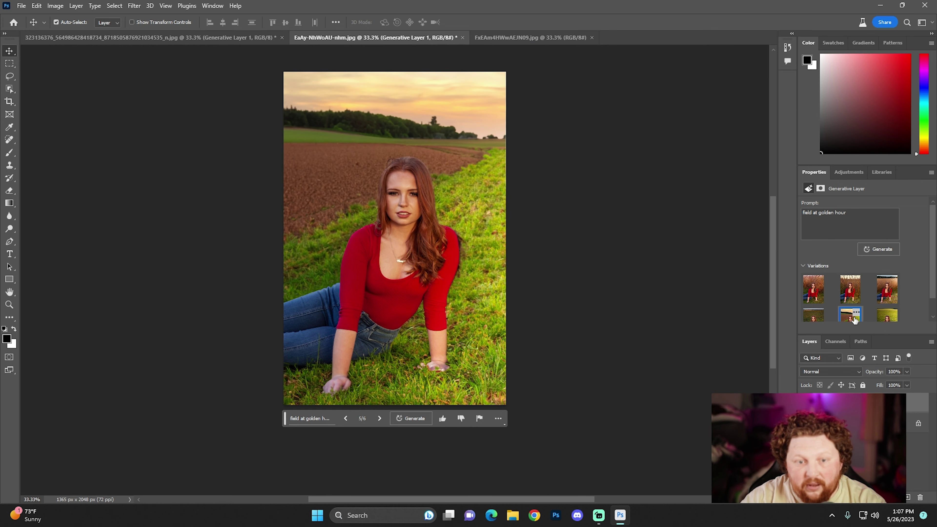
left_click(818, 319)
left_click(886, 289)
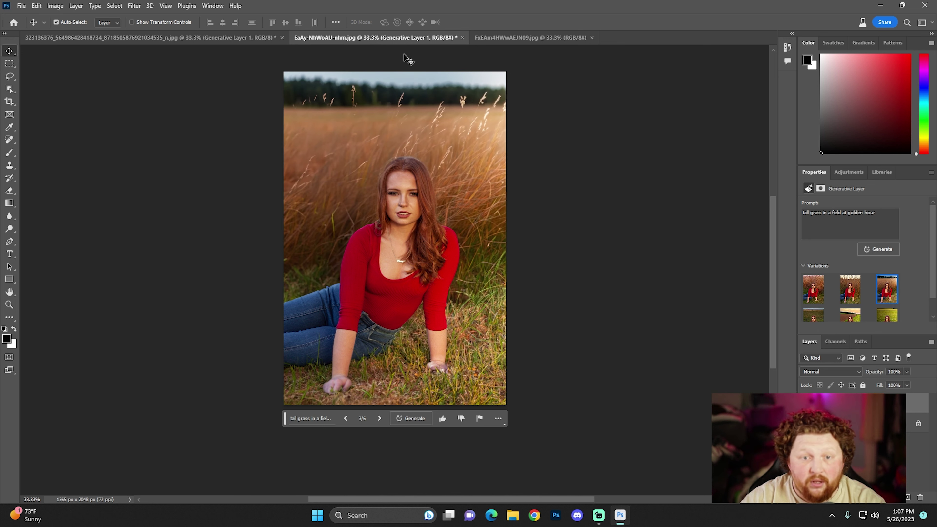
Step: Close the tall-grass portrait document, discarding its unsaved changes
left_click(463, 38)
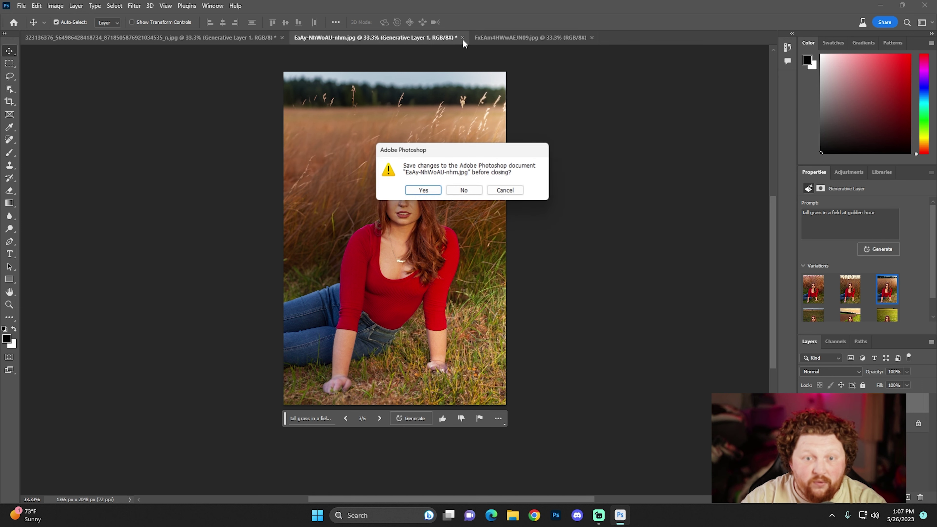
left_click(464, 191)
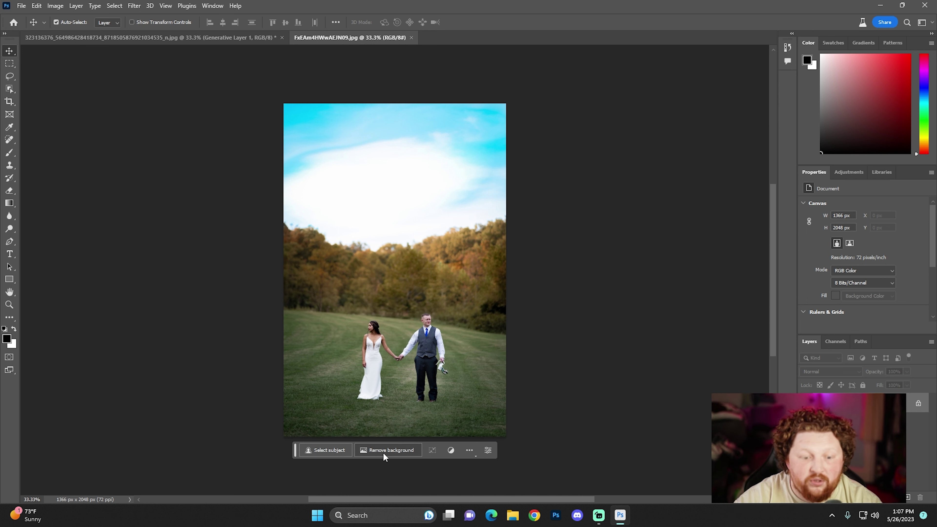
Step: Select the sky with Object Selection and generative-fill it with 'mountains at golden hour'
left_click(11, 89)
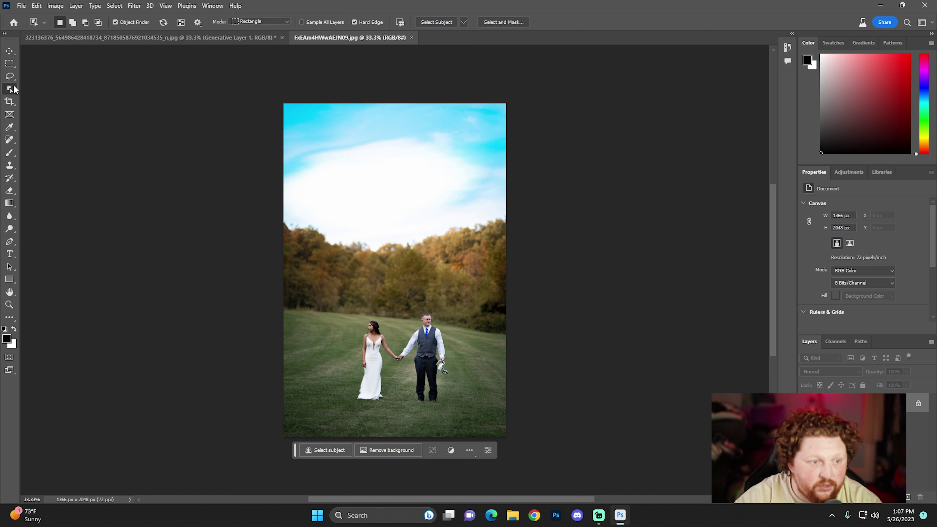
left_click(372, 158)
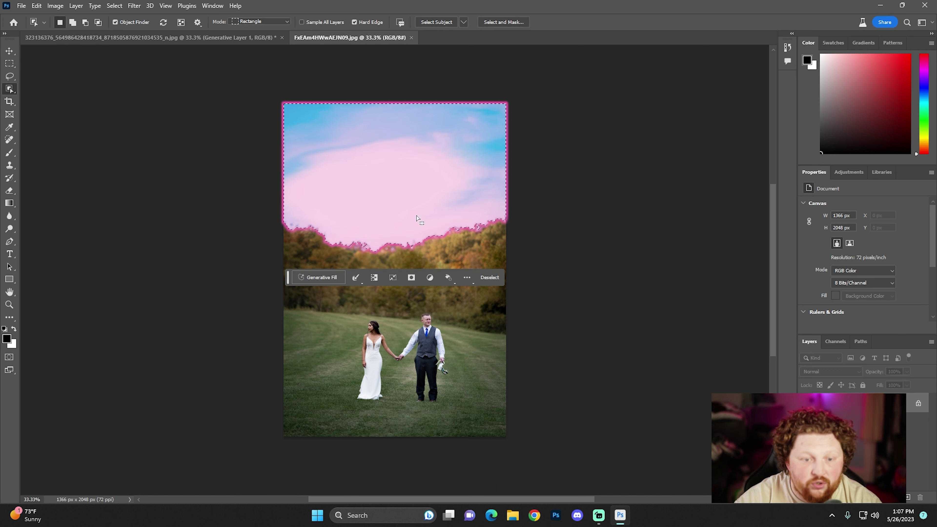
left_click(320, 278)
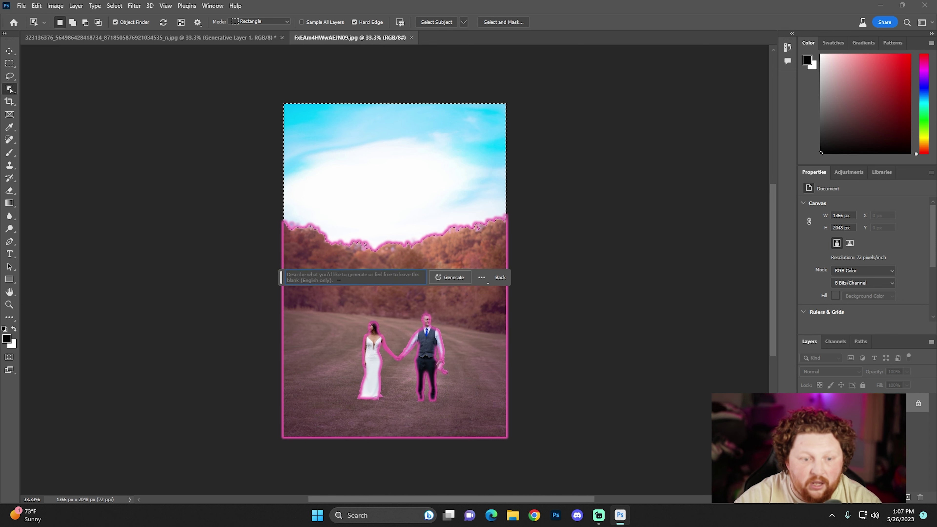
type("mountains at golden ")
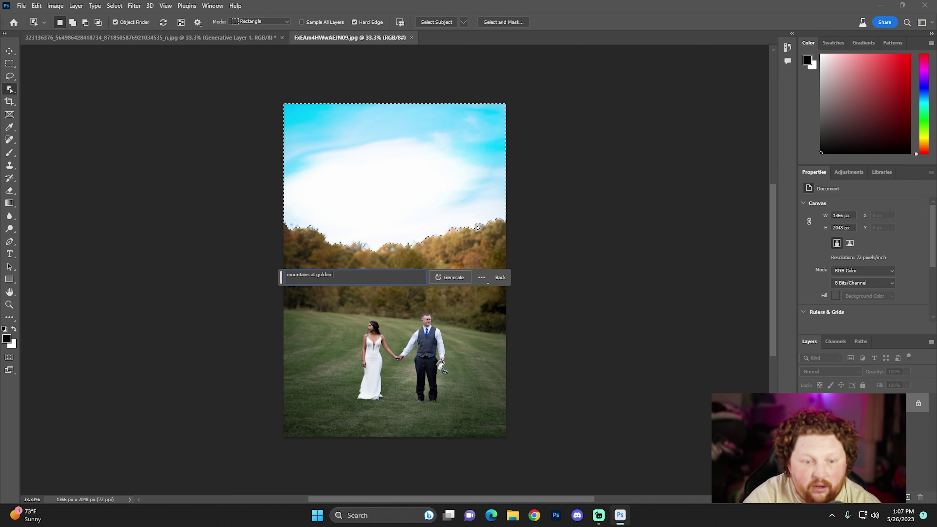
type("hour")
left_click(460, 277)
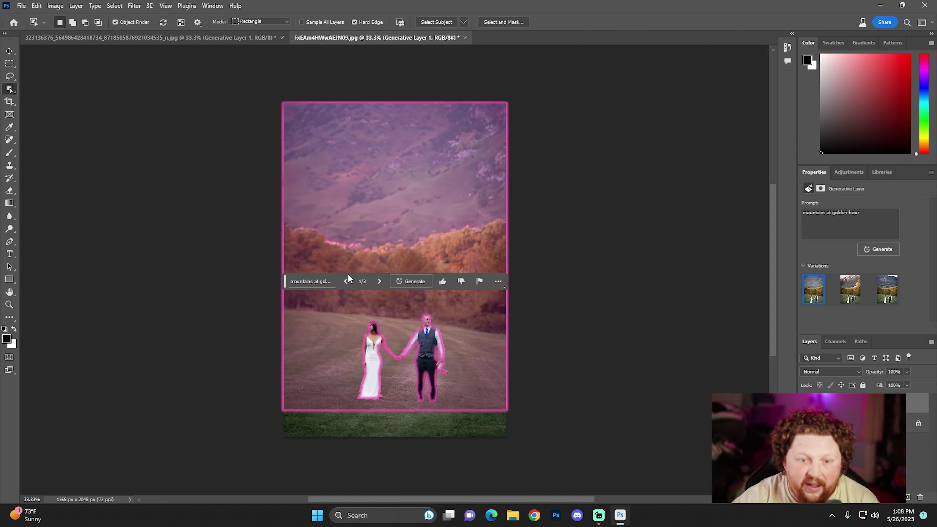
Step: Step through the mountain variations to 3 of 3, moving the task bar off the photo
left_click(379, 281)
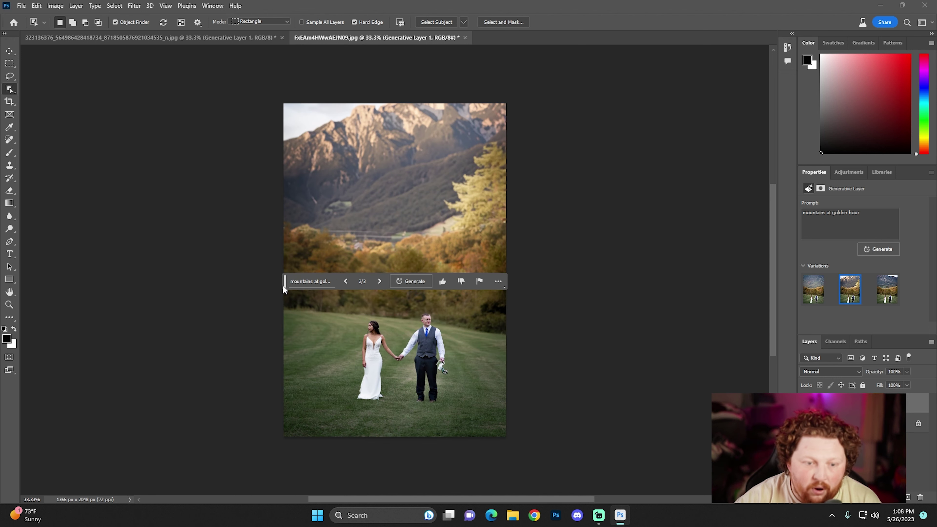
left_click_drag(283, 285, 554, 154)
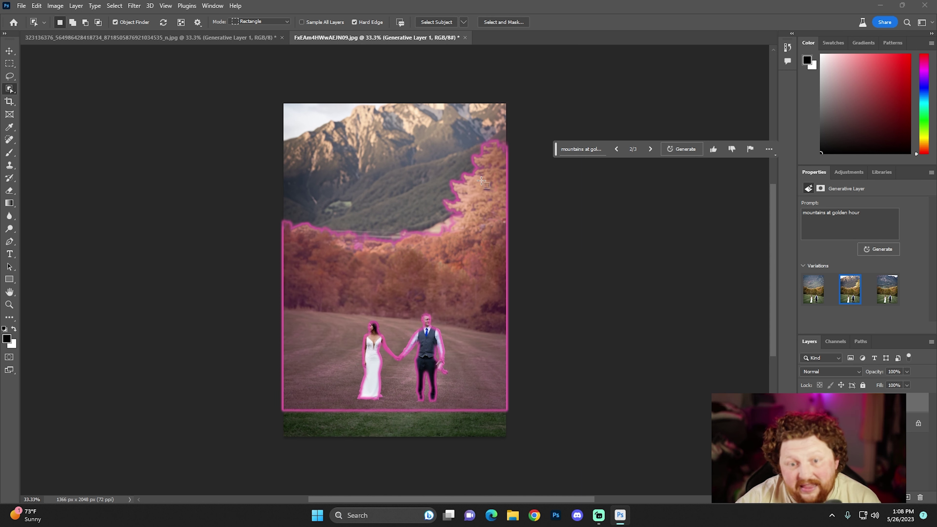
left_click(650, 150)
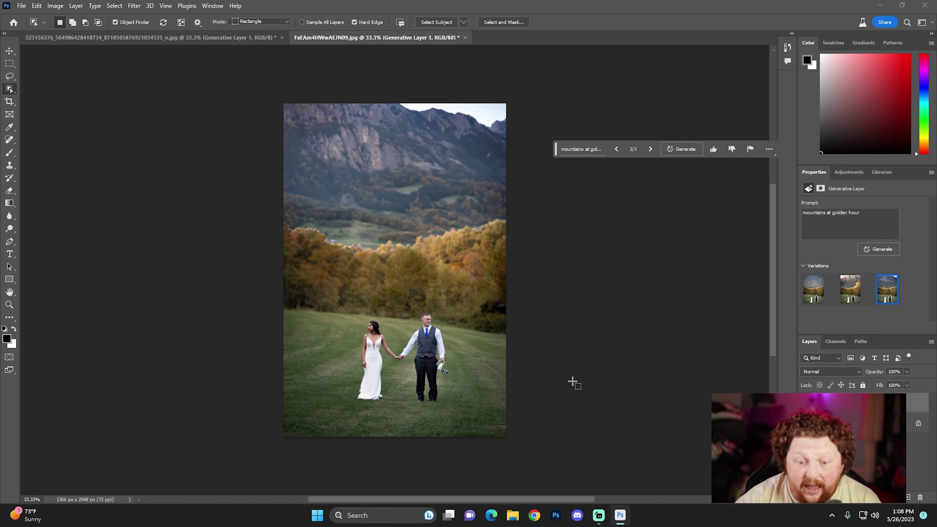
Step: Switch to the web browser, open Facebook, and bring the browser back to the front
left_click(491, 515)
left_click(372, 117)
left_click(491, 515)
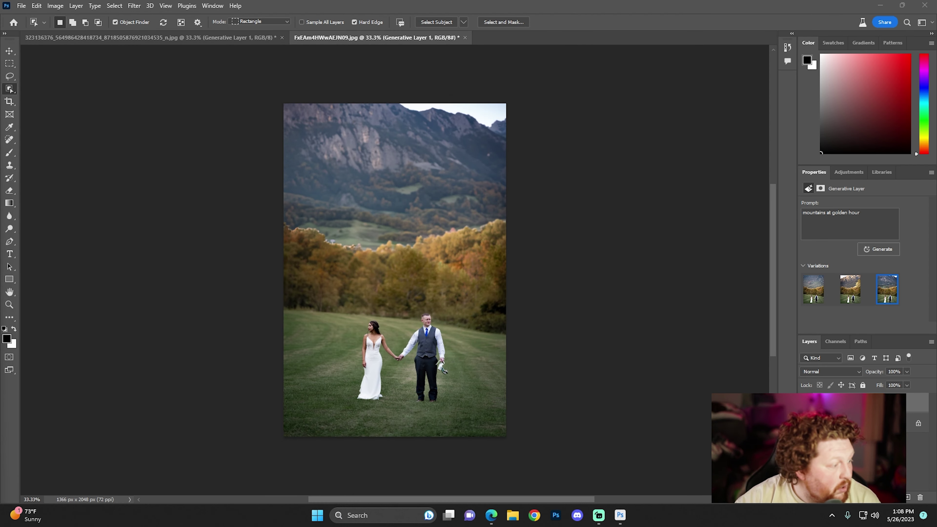
left_click(491, 514)
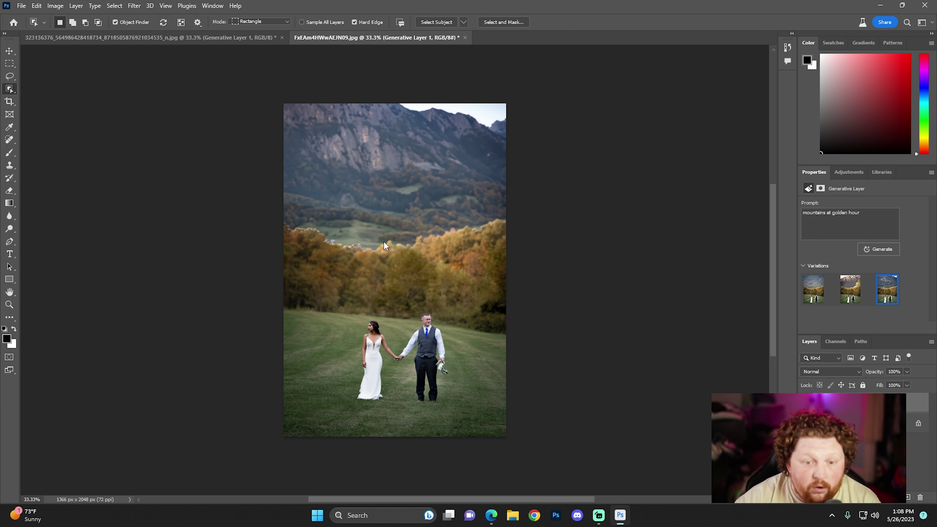
Step: Place the downloaded couple photo as a smart object, then undo to compare with the generated mountains
left_click_drag(509, 222, 524, 203)
key("Return")
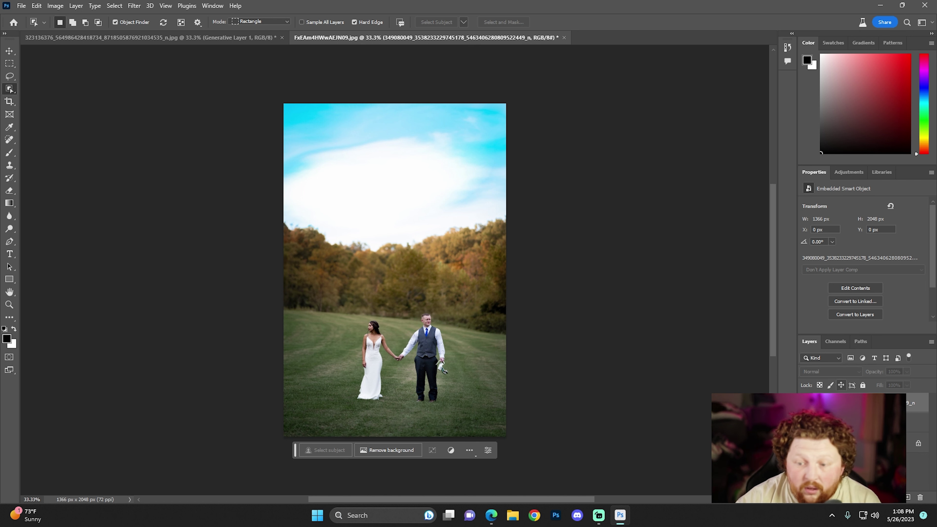
key("ctrl+z")
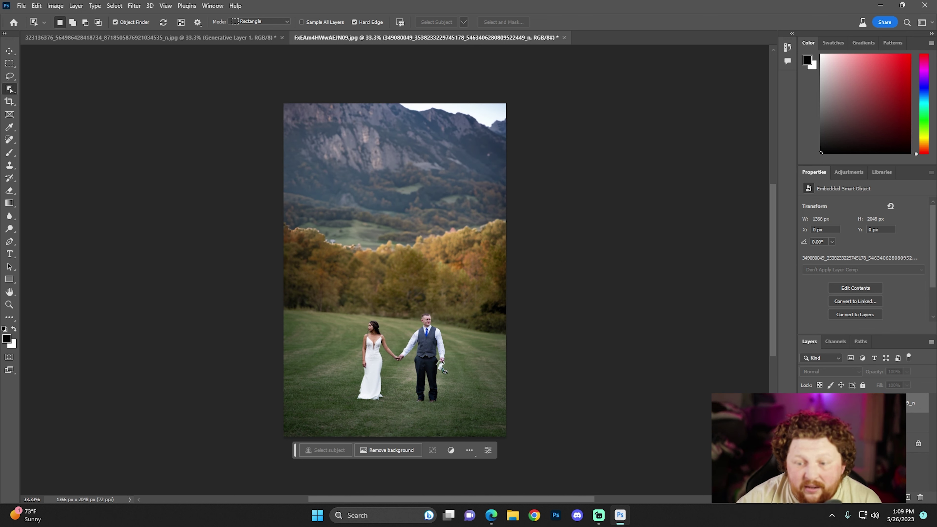